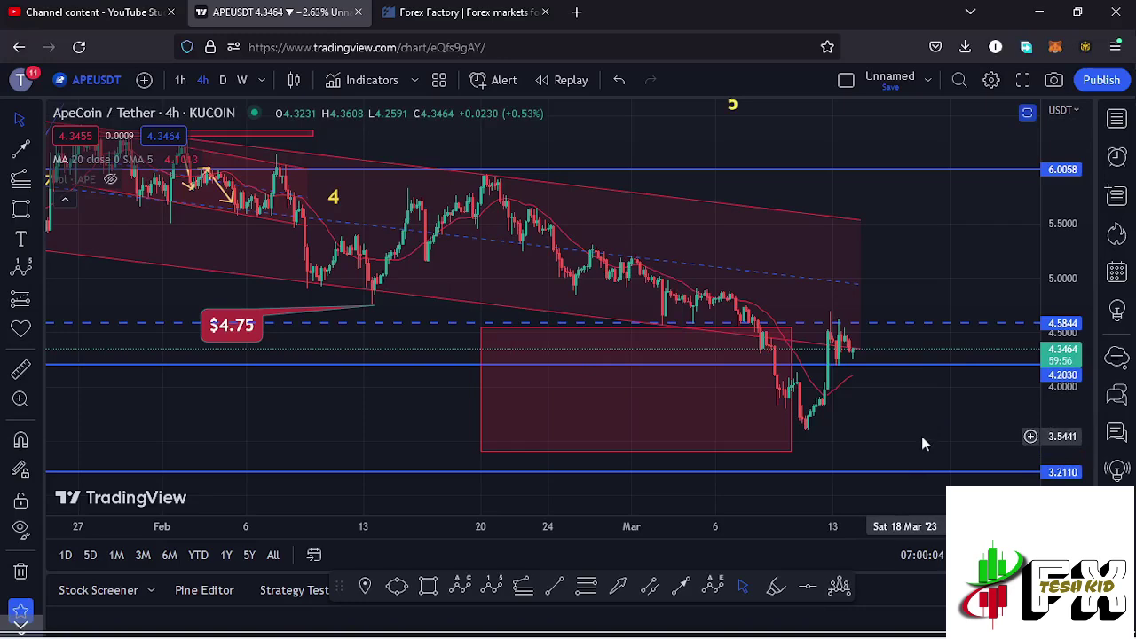
Draw a yellow arrow along the mid-March rally from about 4.07 up to about 4.62, at the dashed level.
{"action": "scroll", "coordinate": [903, 434], "scroll_direction": "up", "scroll_amount": 1}
{"action": "scroll", "coordinate": [902, 431], "scroll_direction": "up", "scroll_amount": 1}
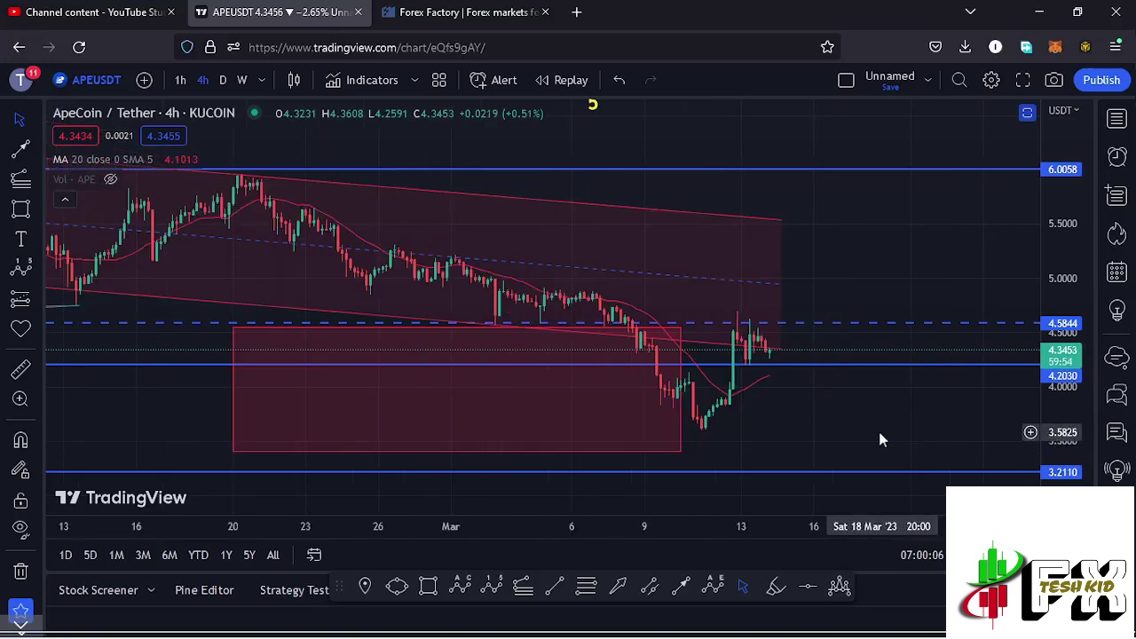
{"action": "left_click_drag", "start_coordinate": [853, 425], "coordinate": [865, 425]}
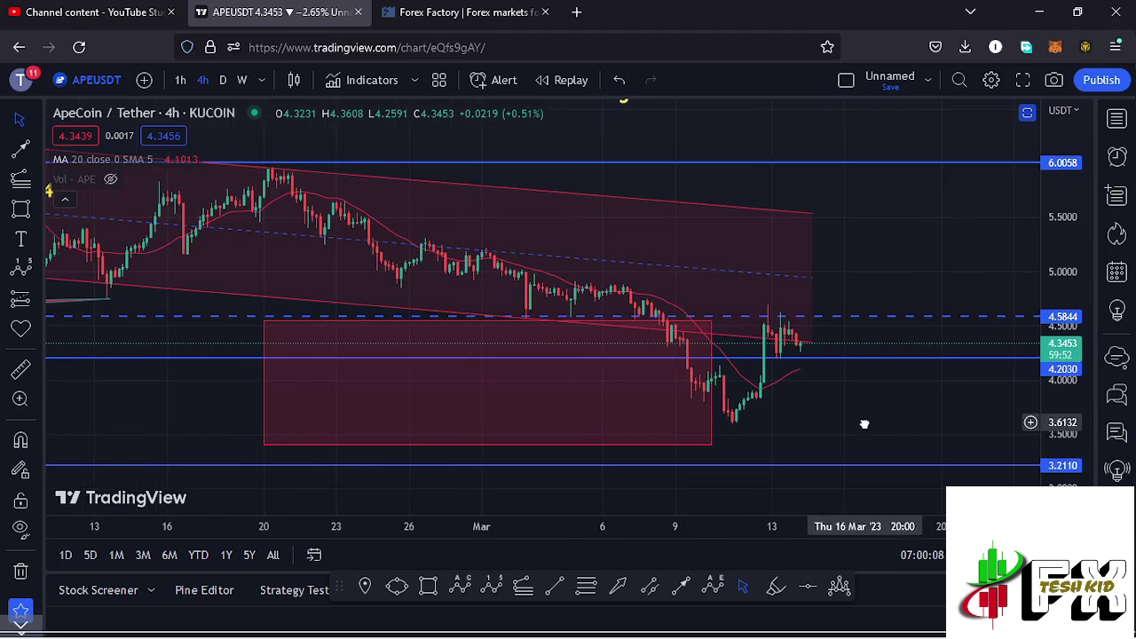
{"action": "scroll", "coordinate": [865, 428], "scroll_direction": "up", "scroll_amount": 1}
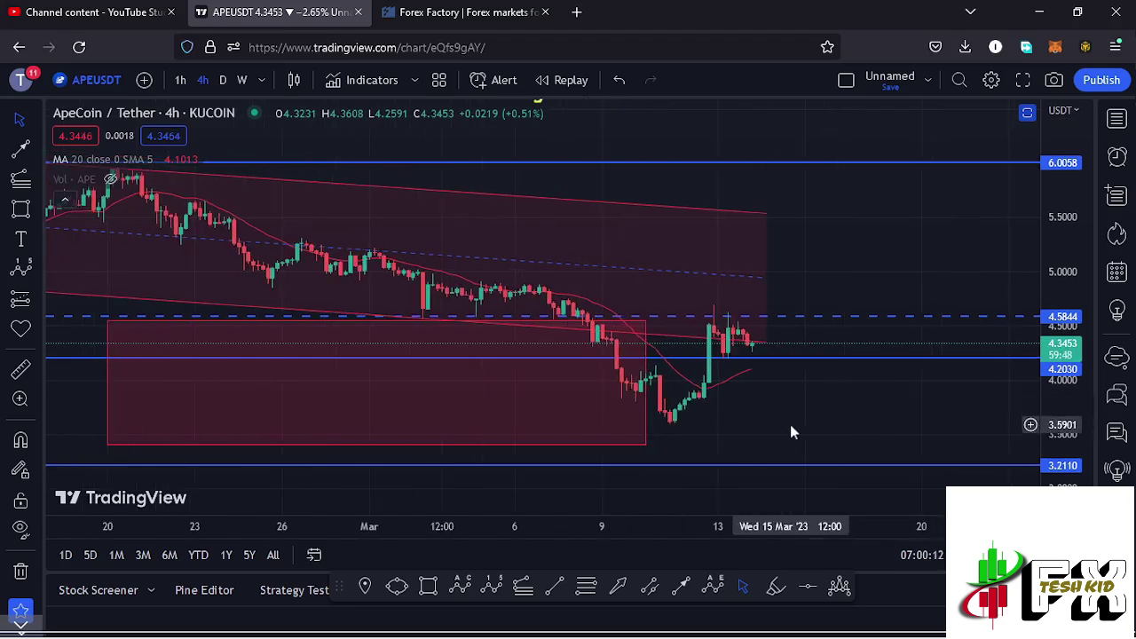
{"action": "left_click_drag", "start_coordinate": [785, 433], "coordinate": [864, 417]}
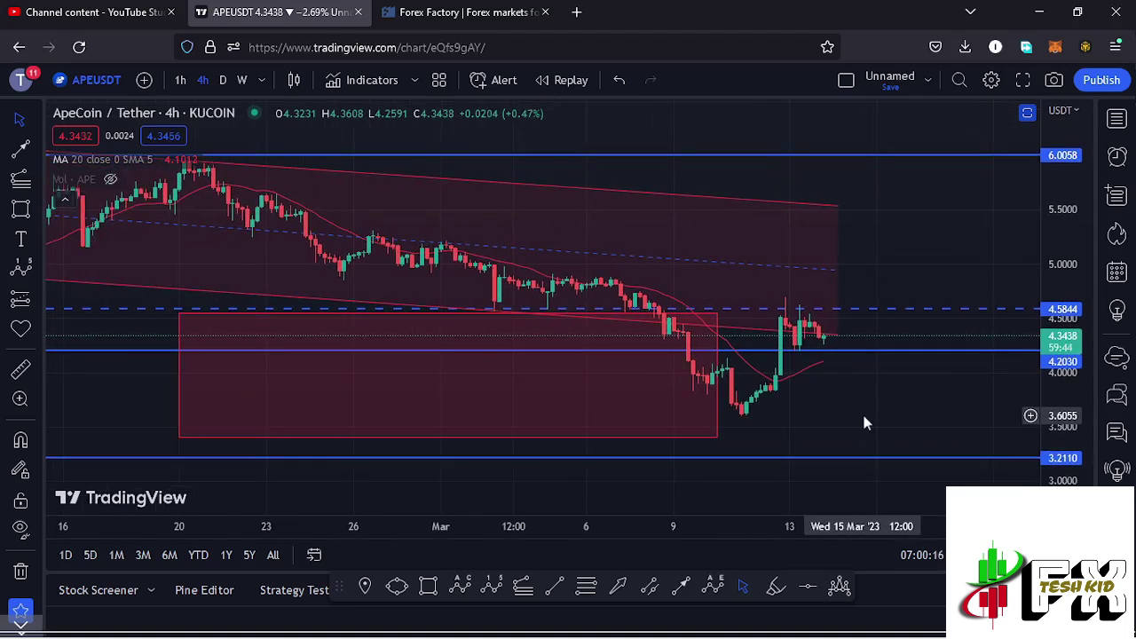
{"action": "left_click", "coordinate": [681, 588]}
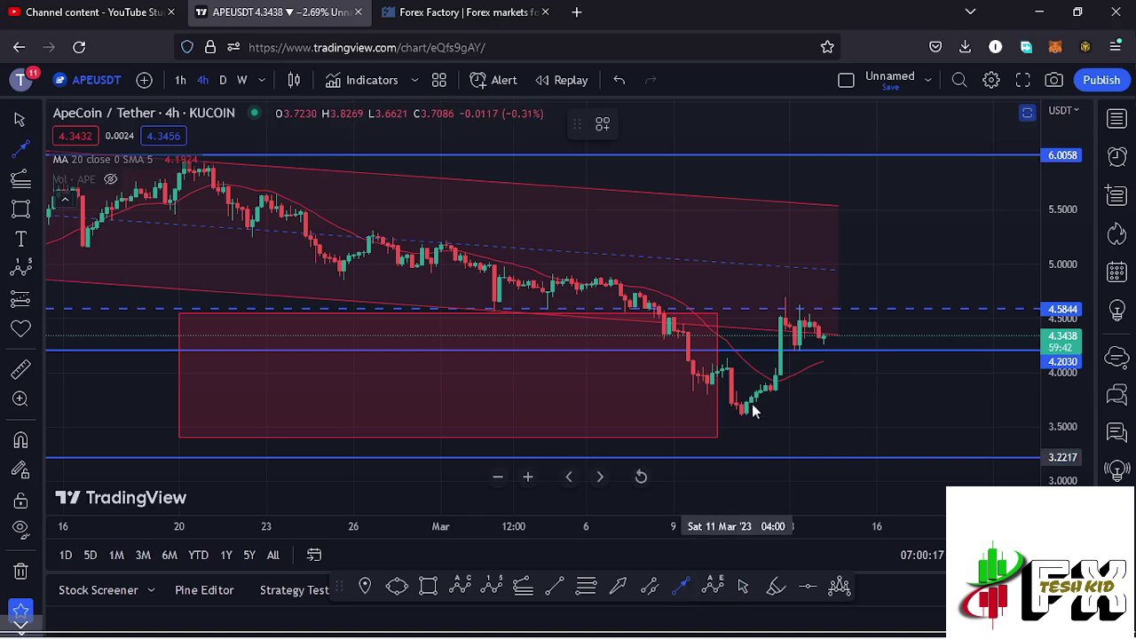
{"action": "left_click", "coordinate": [770, 365]}
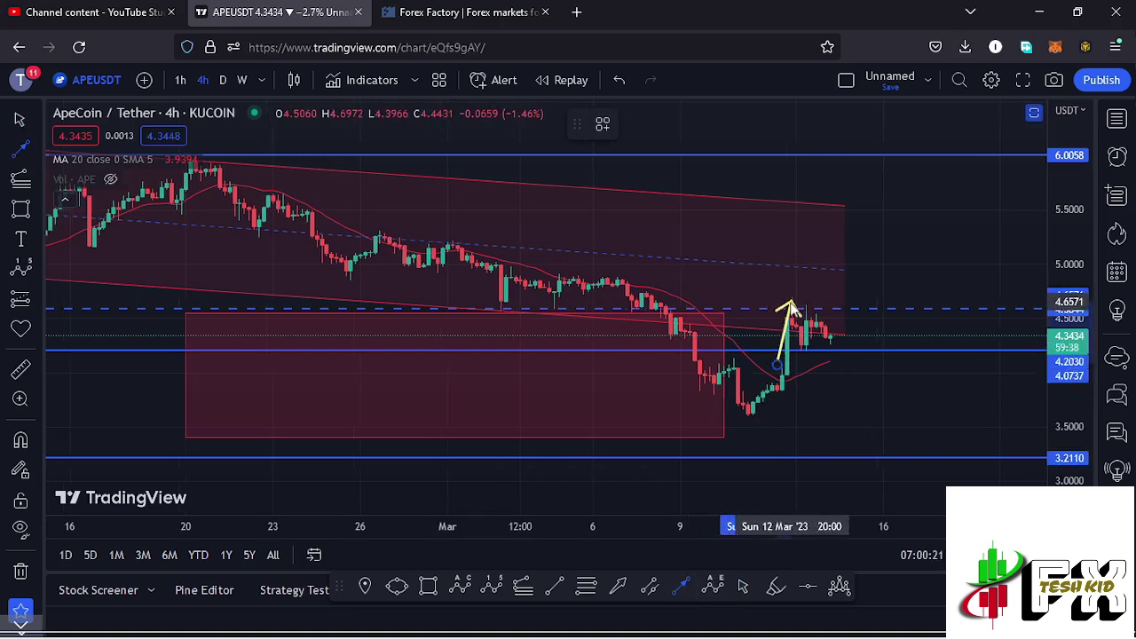
{"action": "left_click", "coordinate": [791, 303]}
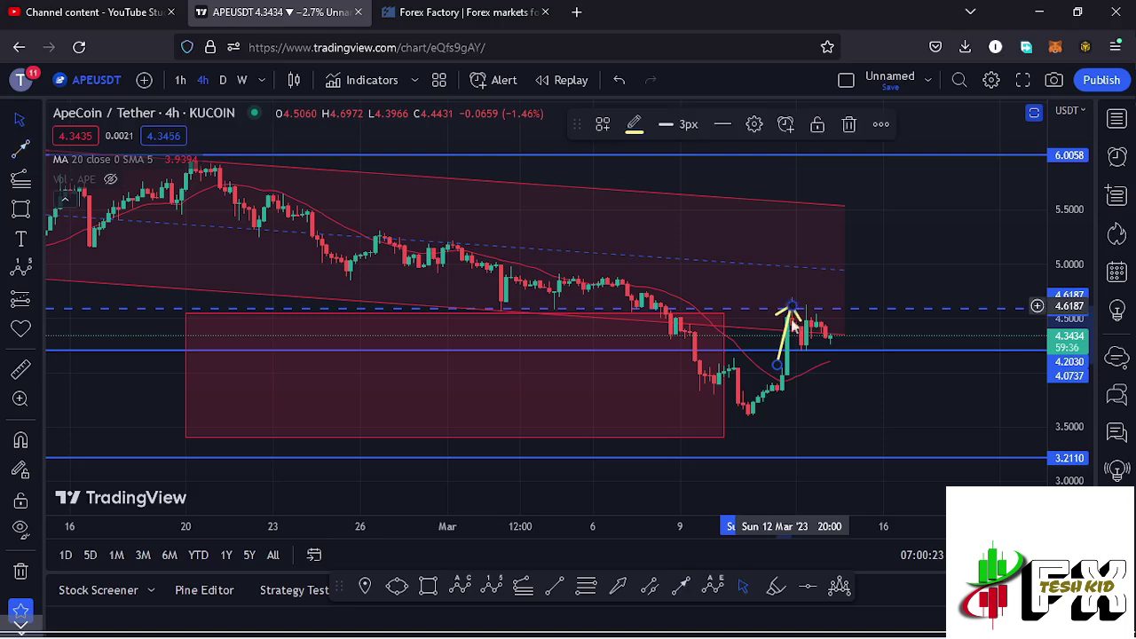
Draw a second arrow for the pullback, from the first arrow's tip at about 4.63 down to about 4.23.
{"action": "left_click", "coordinate": [682, 590]}
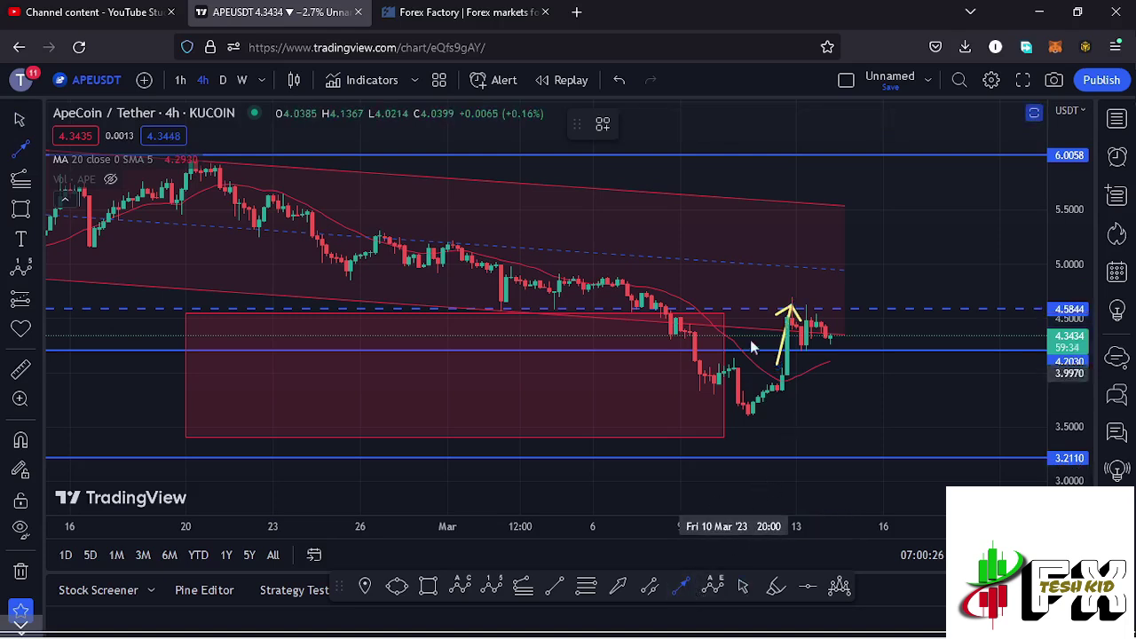
{"action": "left_click", "coordinate": [791, 307]}
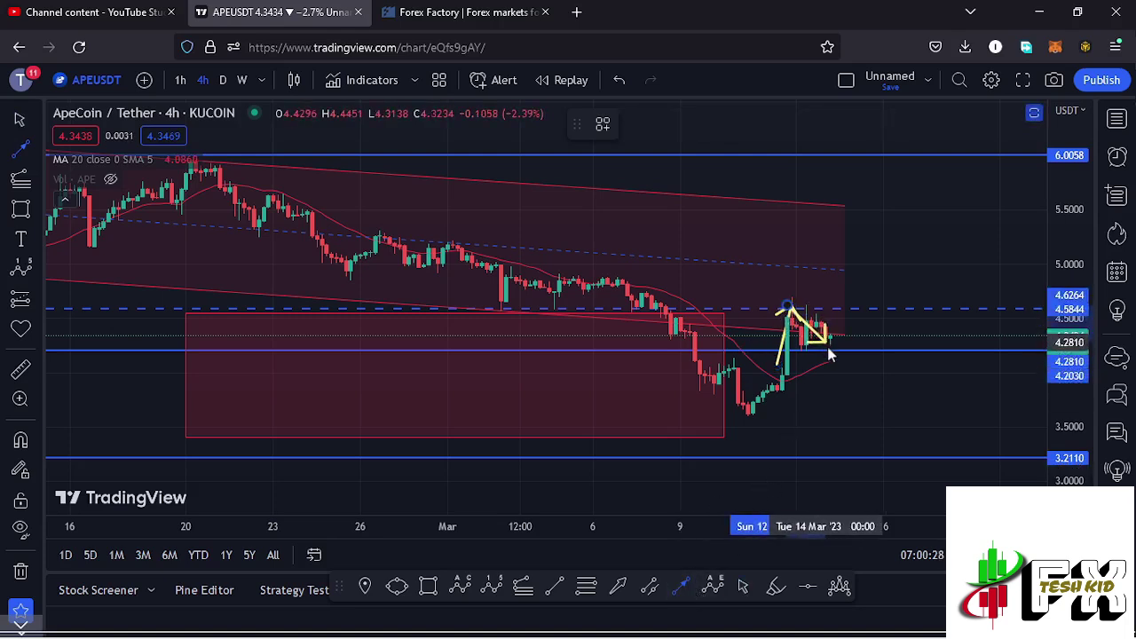
{"action": "left_click", "coordinate": [826, 347]}
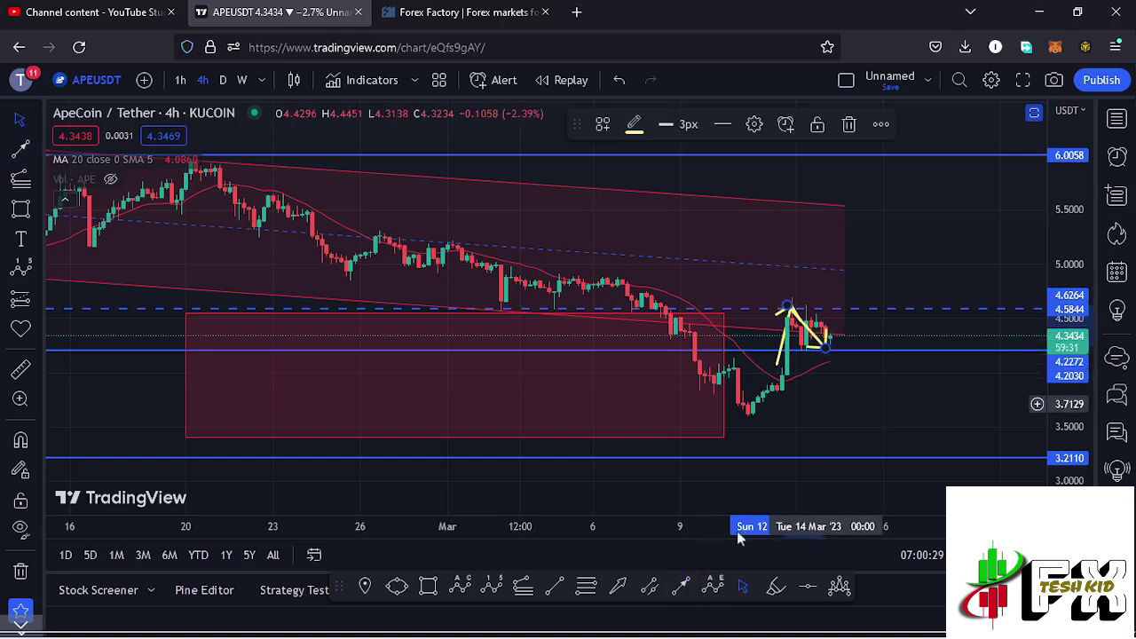
Draw a projection arrow from the pullback low at about 4.30 up to about 5.96, just below the 6.0058 level.
{"action": "left_click", "coordinate": [683, 590]}
{"action": "left_click", "coordinate": [821, 342]}
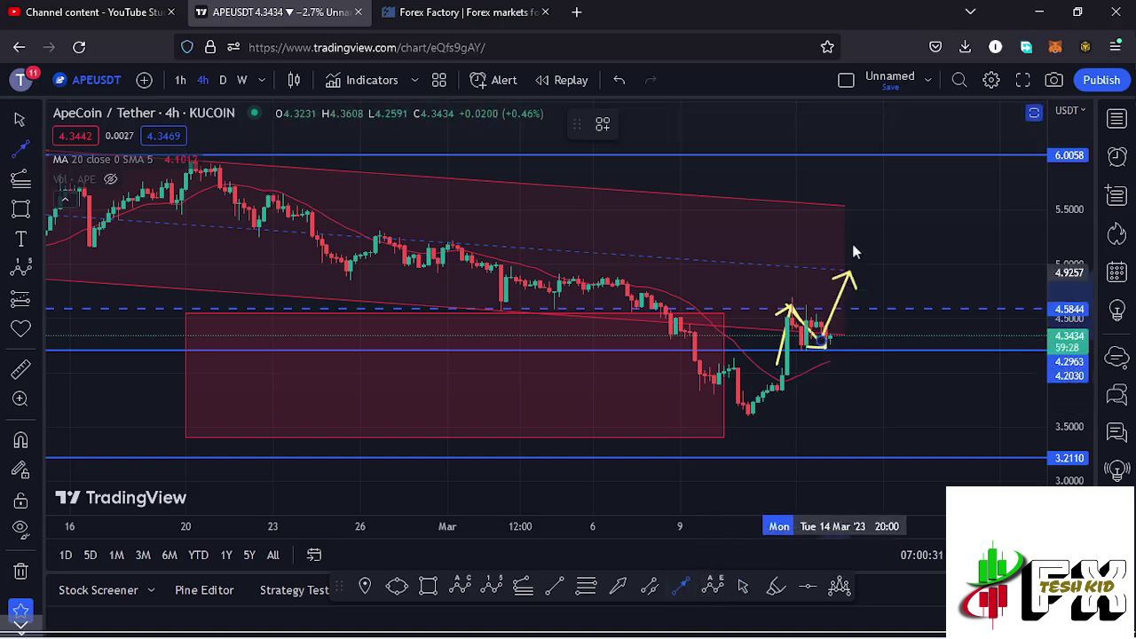
{"action": "left_click", "coordinate": [880, 162]}
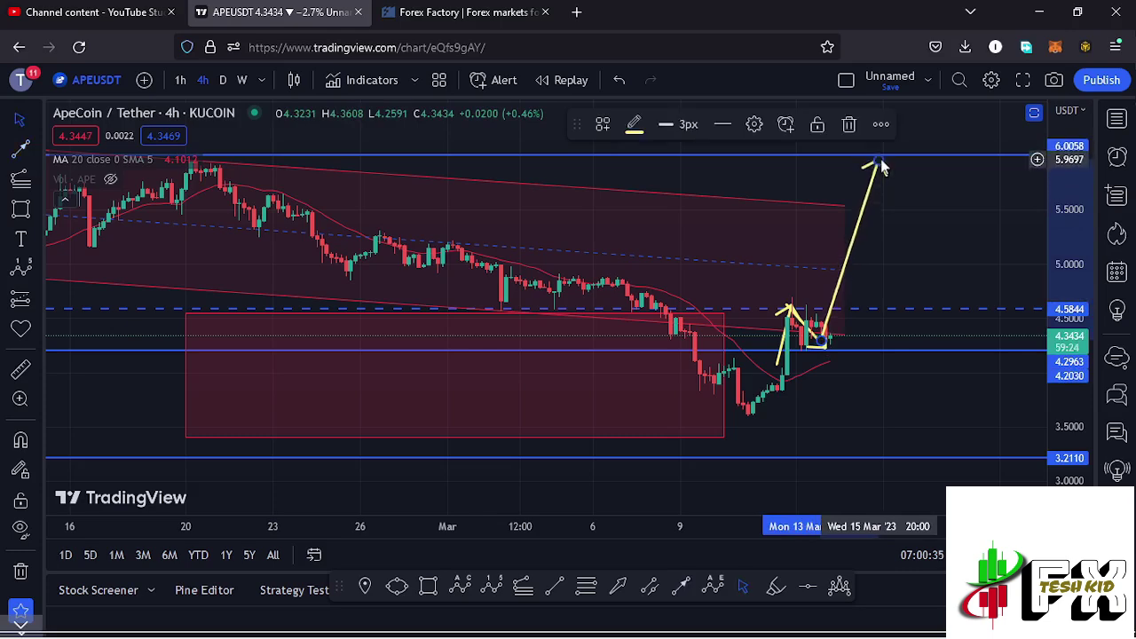
Examine the whole wave count on the 4h chart, from the November low through waves 1 to 5.
{"action": "scroll", "coordinate": [819, 365], "scroll_direction": "down", "scroll_amount": 5}
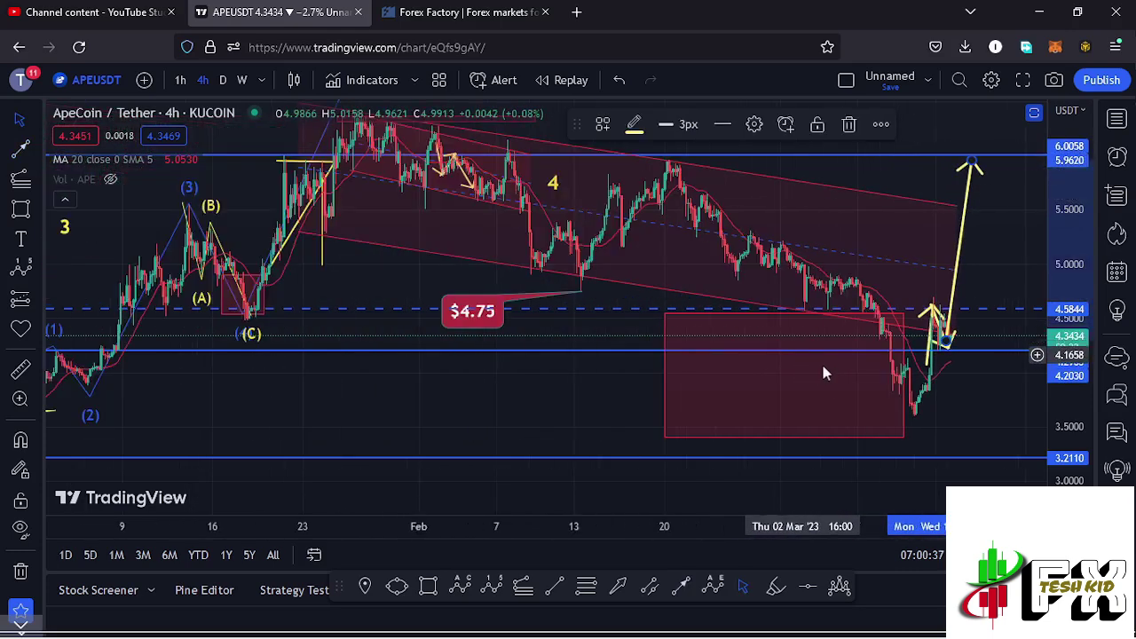
{"action": "scroll", "coordinate": [899, 360], "scroll_direction": "down", "scroll_amount": 3}
{"action": "scroll", "coordinate": [1064, 216], "scroll_direction": "down", "scroll_amount": 5}
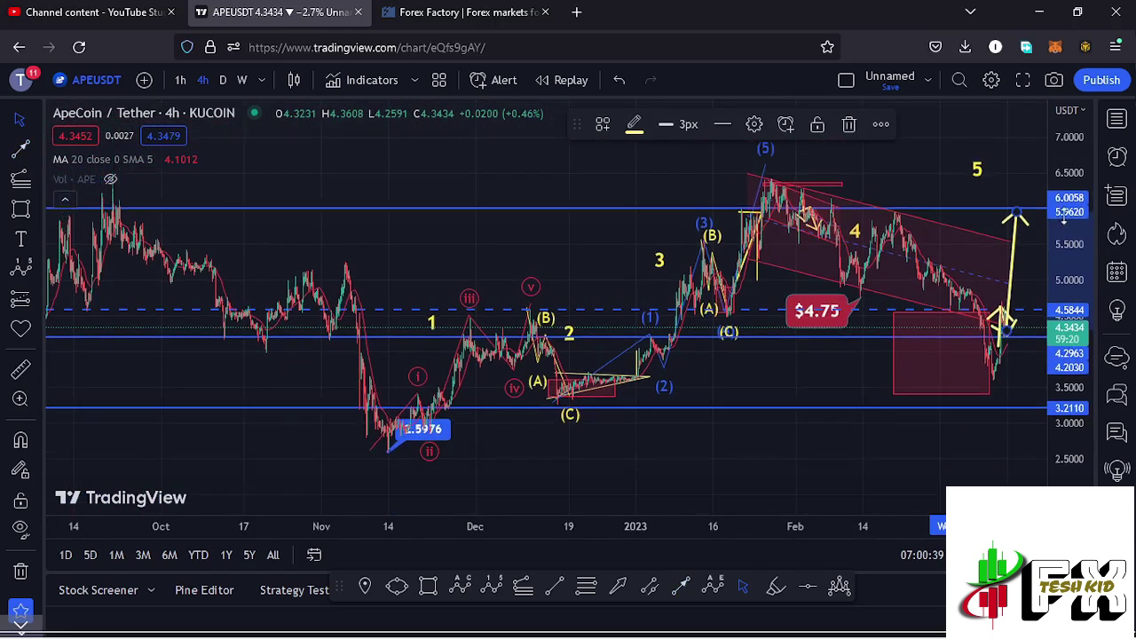
{"action": "left_click_drag", "start_coordinate": [1064, 216], "coordinate": [1063, 275]}
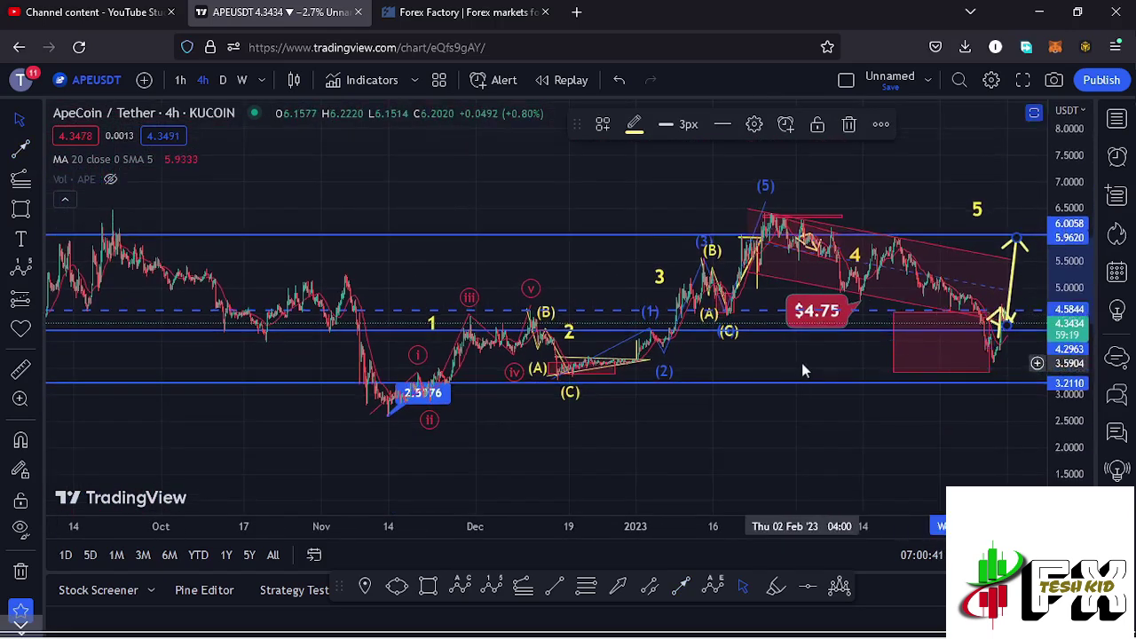
{"action": "scroll", "coordinate": [881, 360], "scroll_direction": "down", "scroll_amount": 3}
{"action": "left_click_drag", "start_coordinate": [808, 362], "coordinate": [727, 368]}
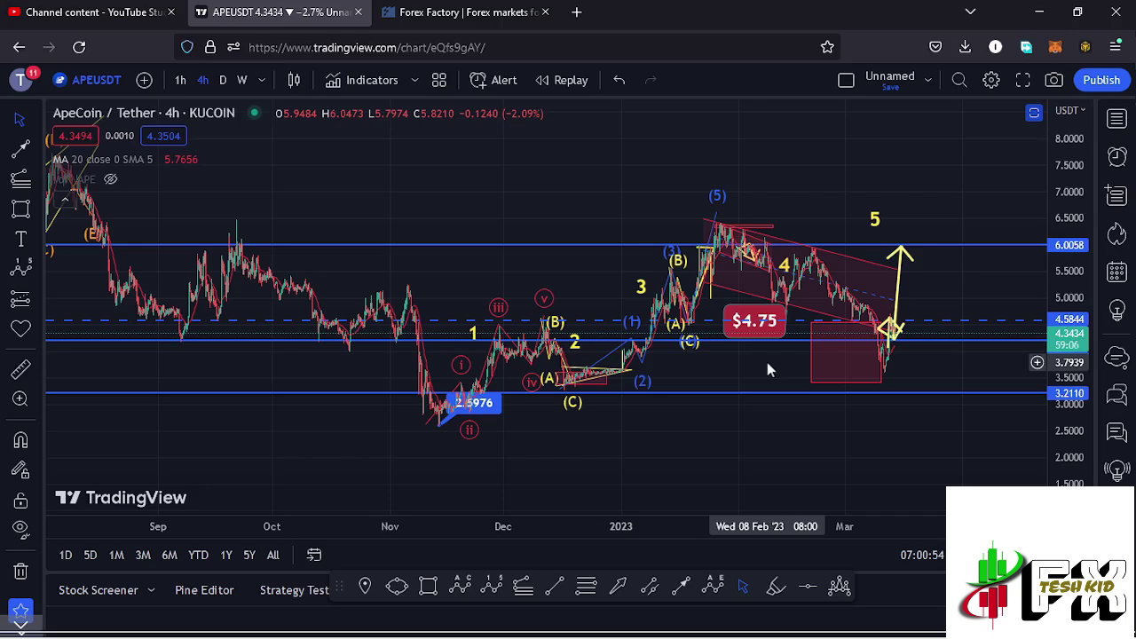
{"action": "left_click_drag", "start_coordinate": [703, 373], "coordinate": [721, 371]}
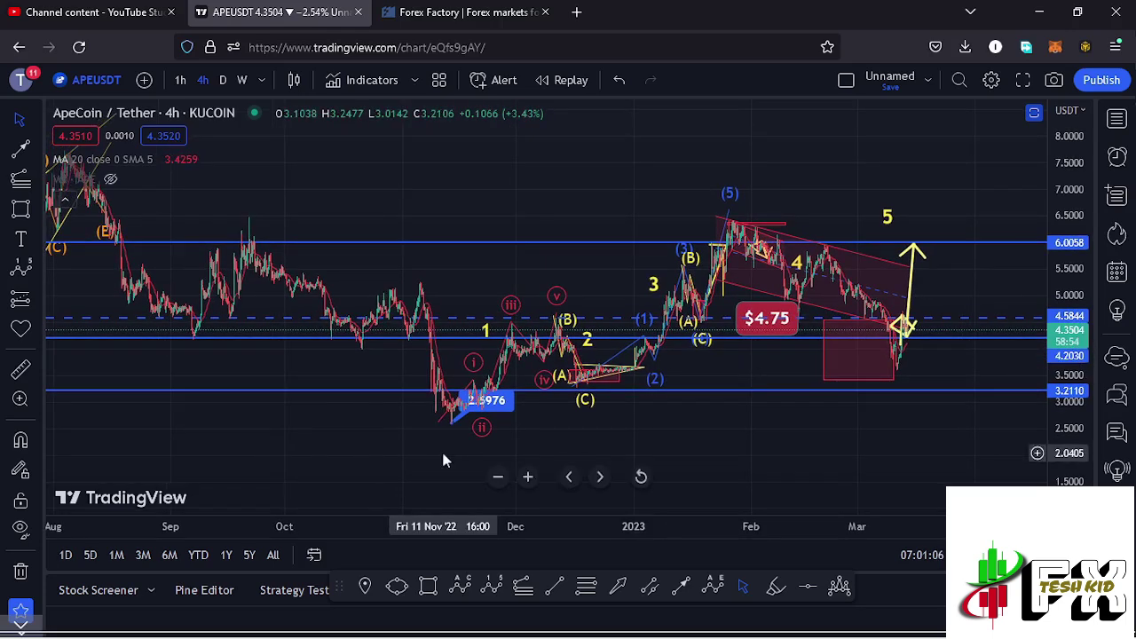
{"action": "left_click", "coordinate": [480, 410]}
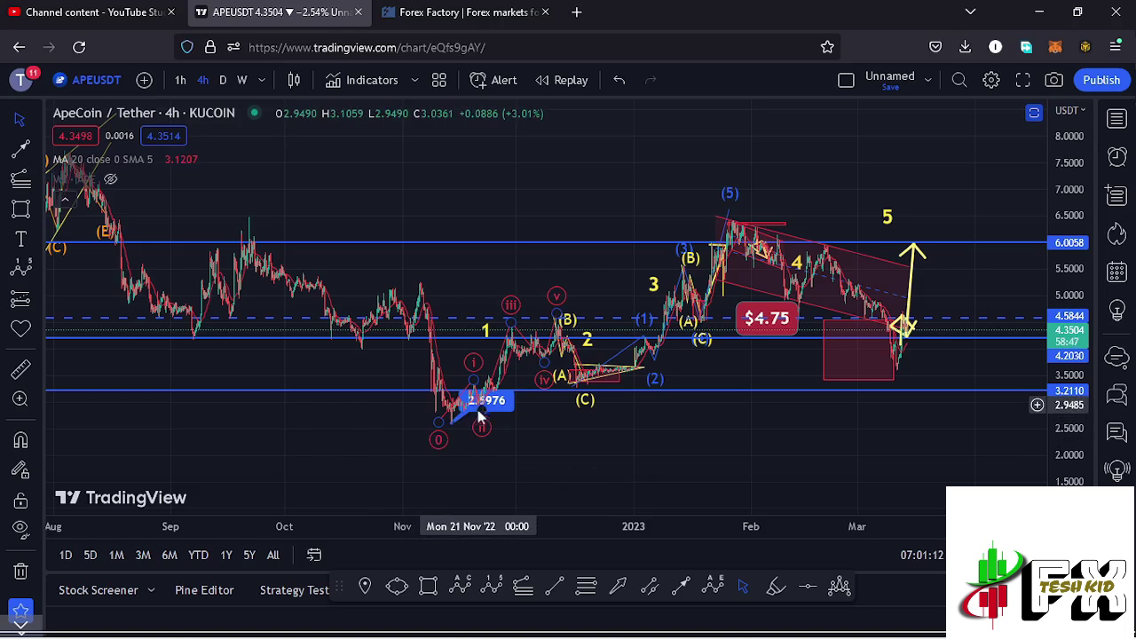
{"action": "key", "text": "Escape"}
{"action": "left_click", "coordinate": [556, 317]}
{"action": "left_click", "coordinate": [560, 317]}
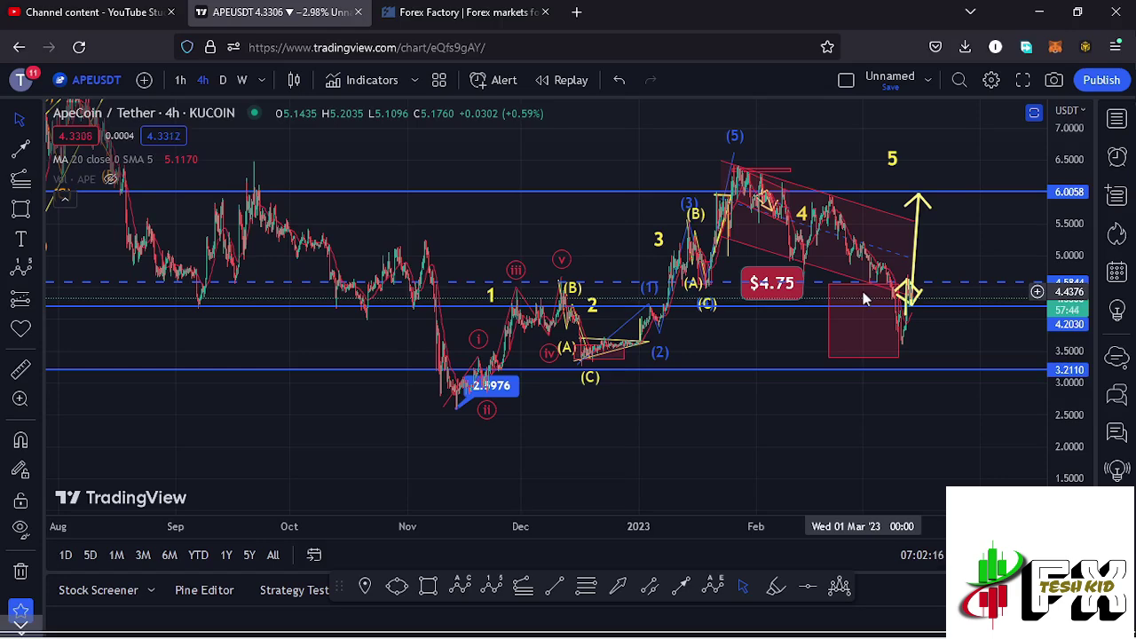
Draw an ABC wave from the November low at about 2.61 to A about 6.42, B about 3.56 and C about 7.18.
{"action": "left_click_drag", "start_coordinate": [856, 154], "coordinate": [823, 181]}
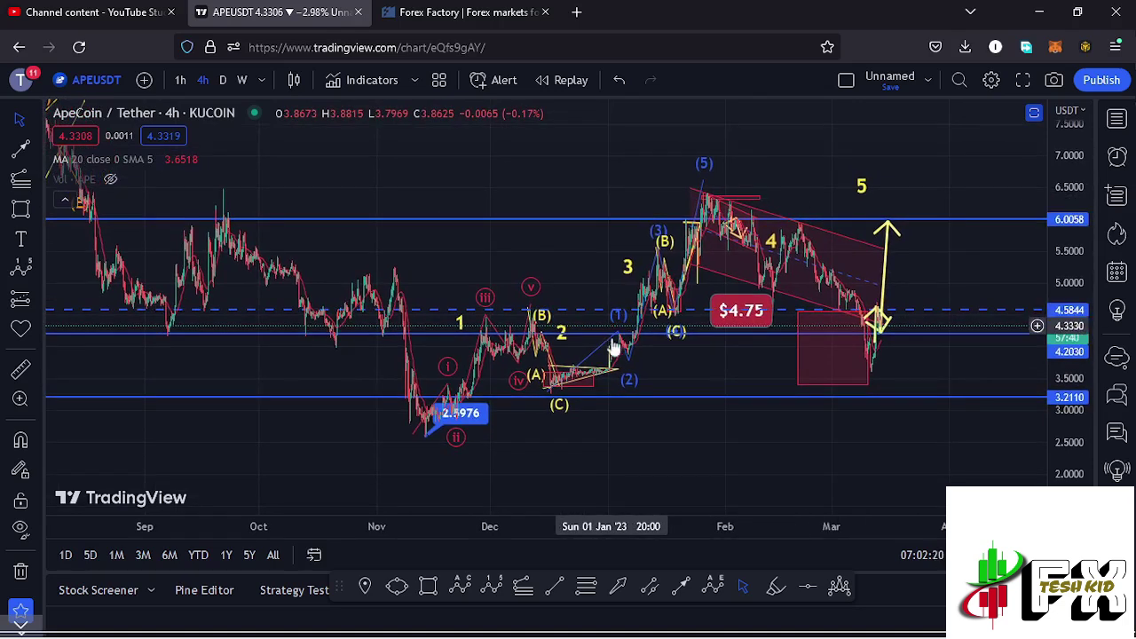
{"action": "left_click", "coordinate": [460, 586]}
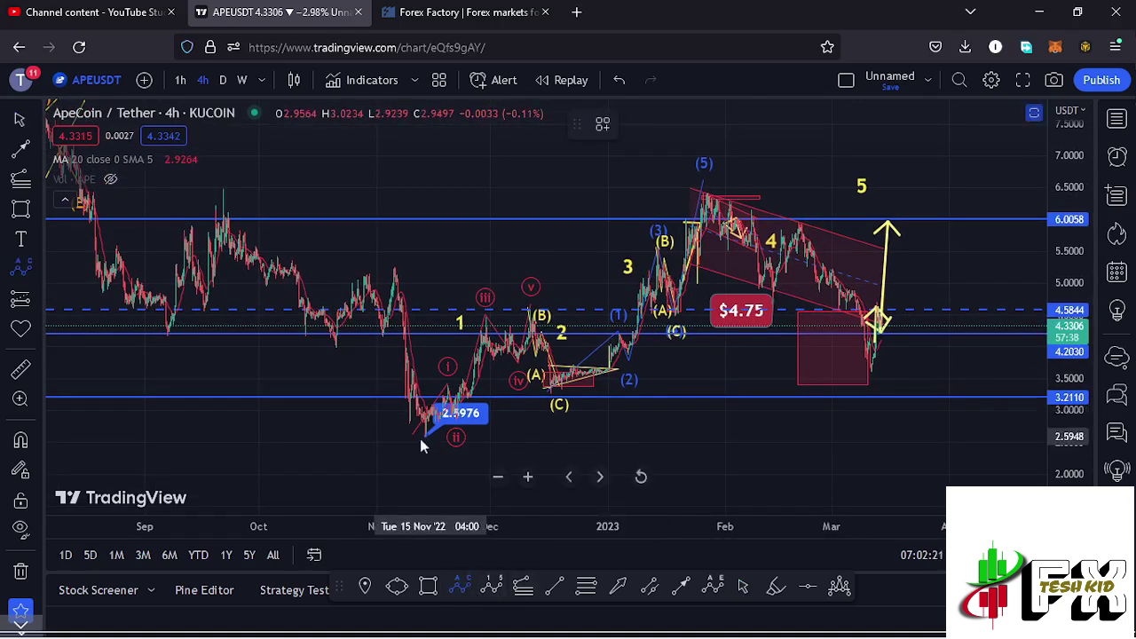
{"action": "left_click", "coordinate": [419, 435]}
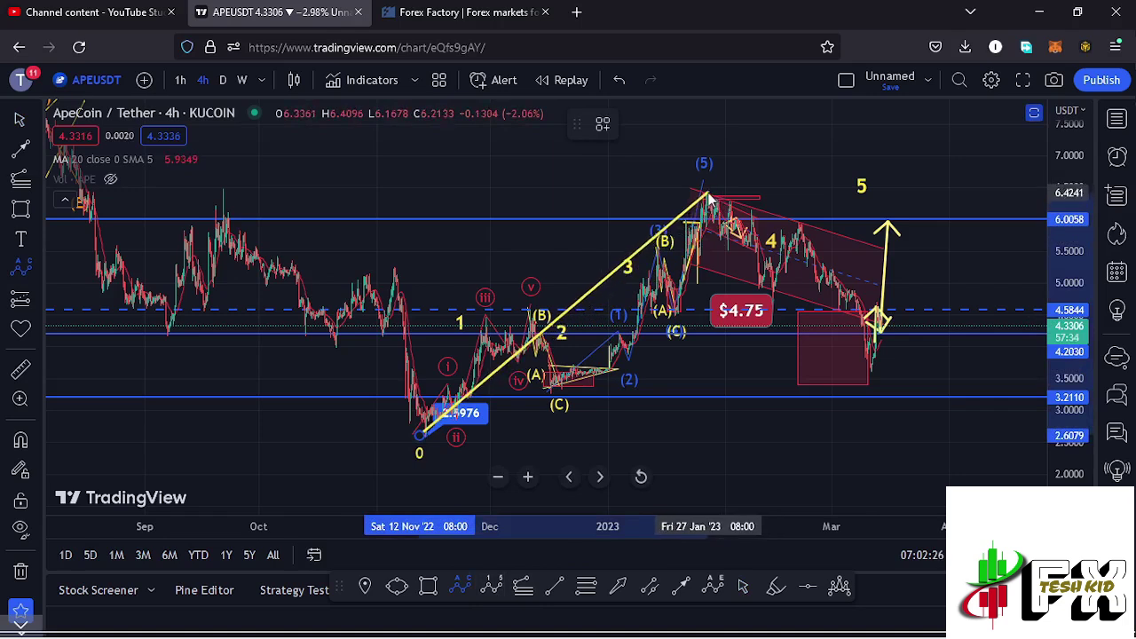
{"action": "left_click", "coordinate": [708, 194]}
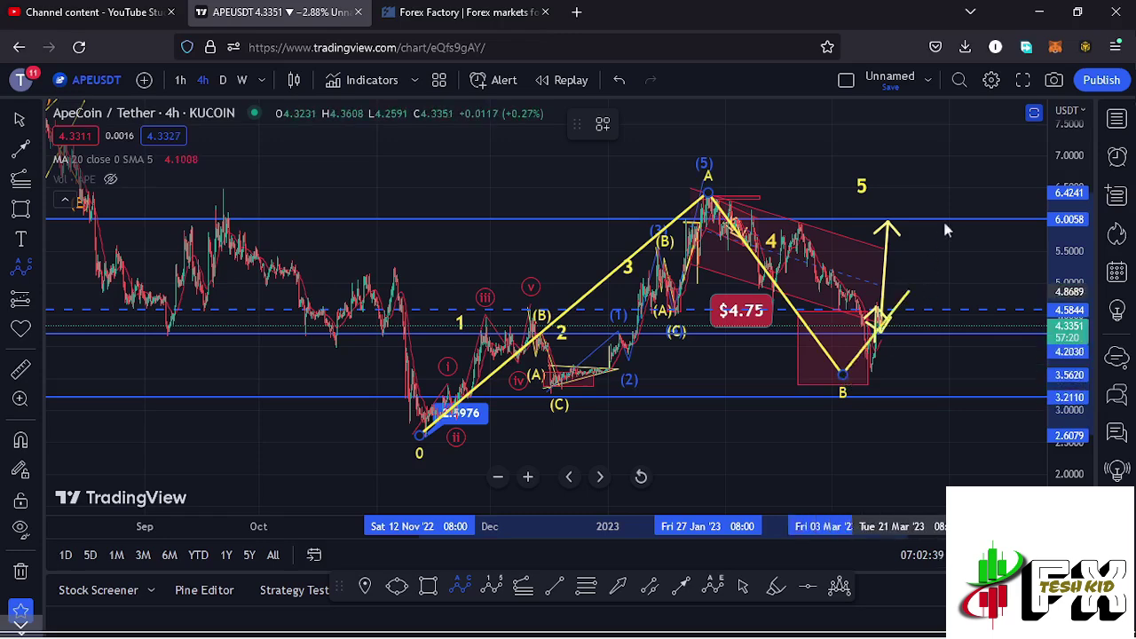
{"action": "left_click", "coordinate": [982, 145]}
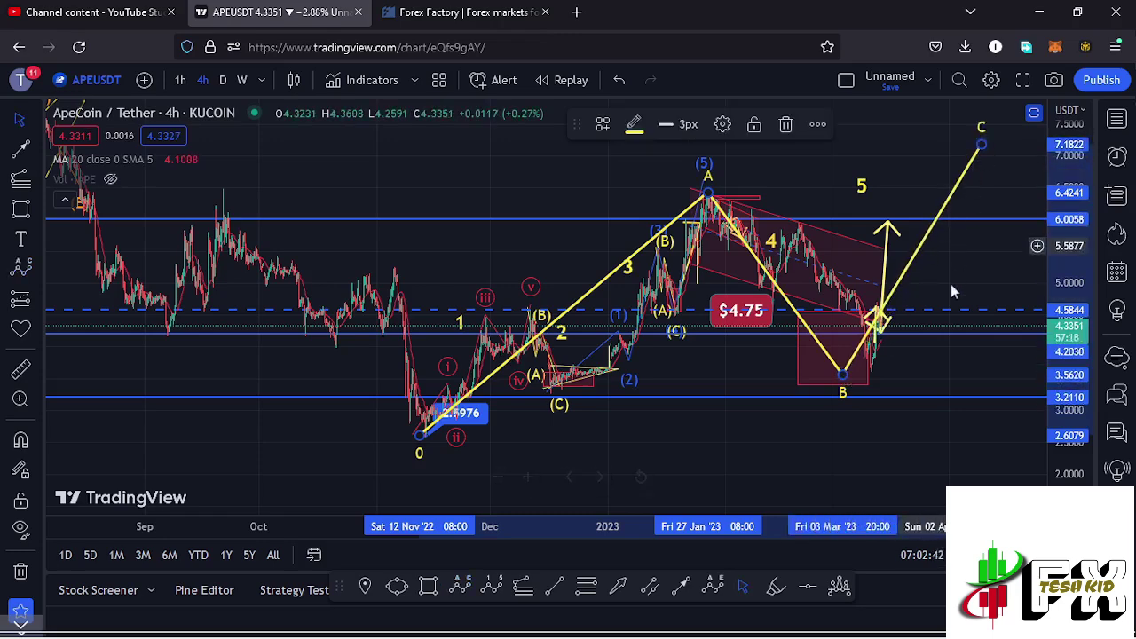
Draw a Fibonacci retracement from the November low at about 2.61 up to about 6.38, near wave A's high.
{"action": "scroll", "coordinate": [937, 320], "scroll_direction": "up", "scroll_amount": 3}
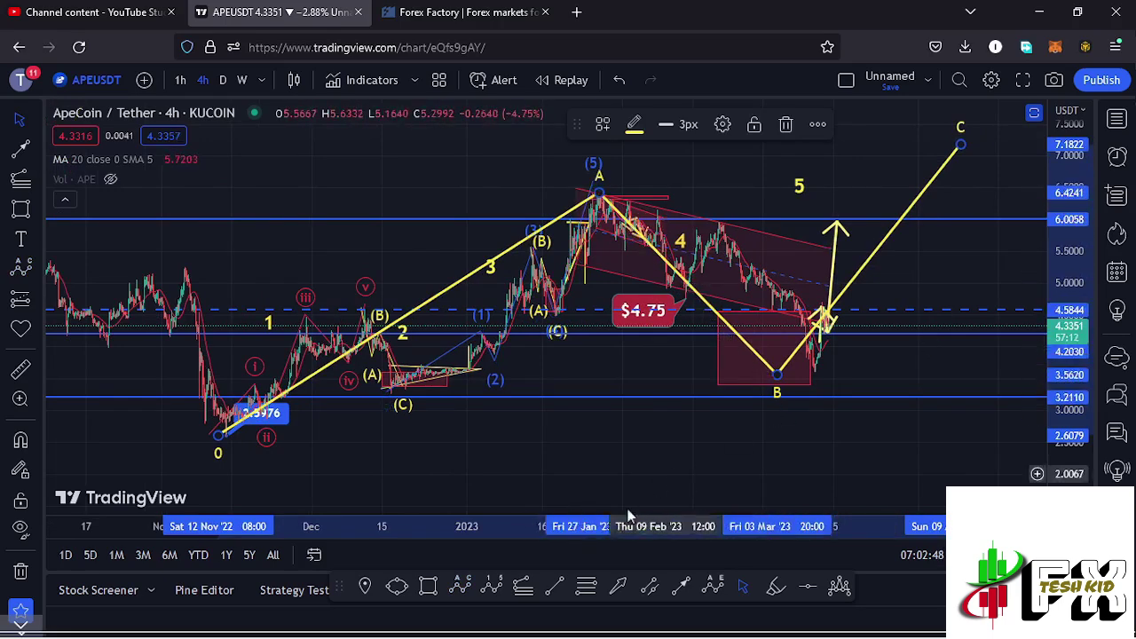
{"action": "left_click", "coordinate": [626, 451]}
{"action": "left_click", "coordinate": [586, 586]}
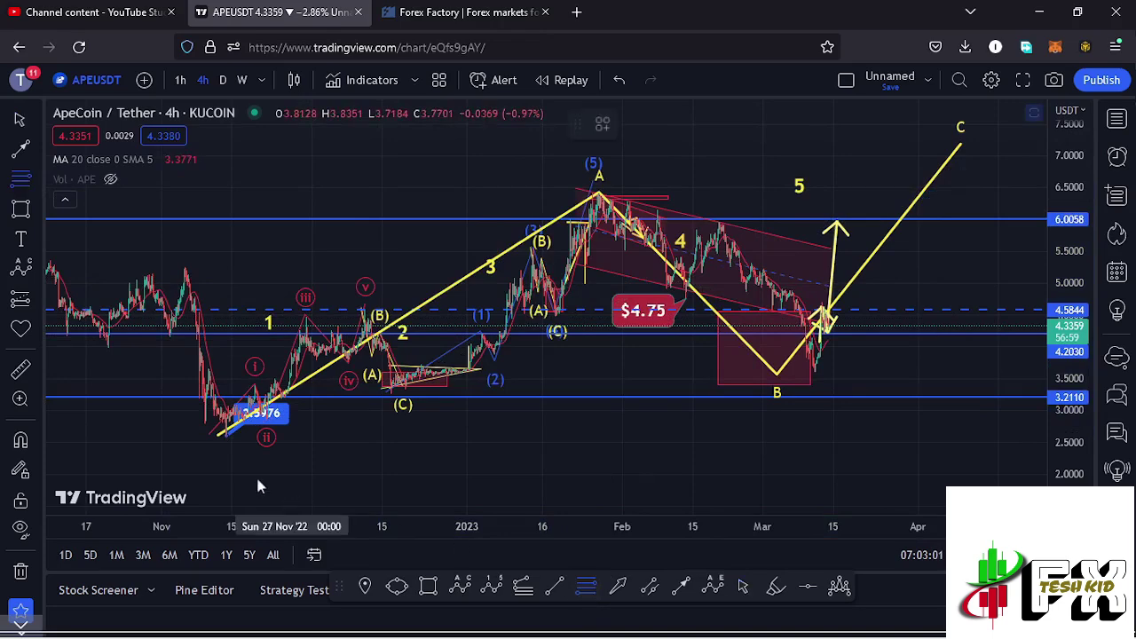
{"action": "left_click", "coordinate": [225, 435]}
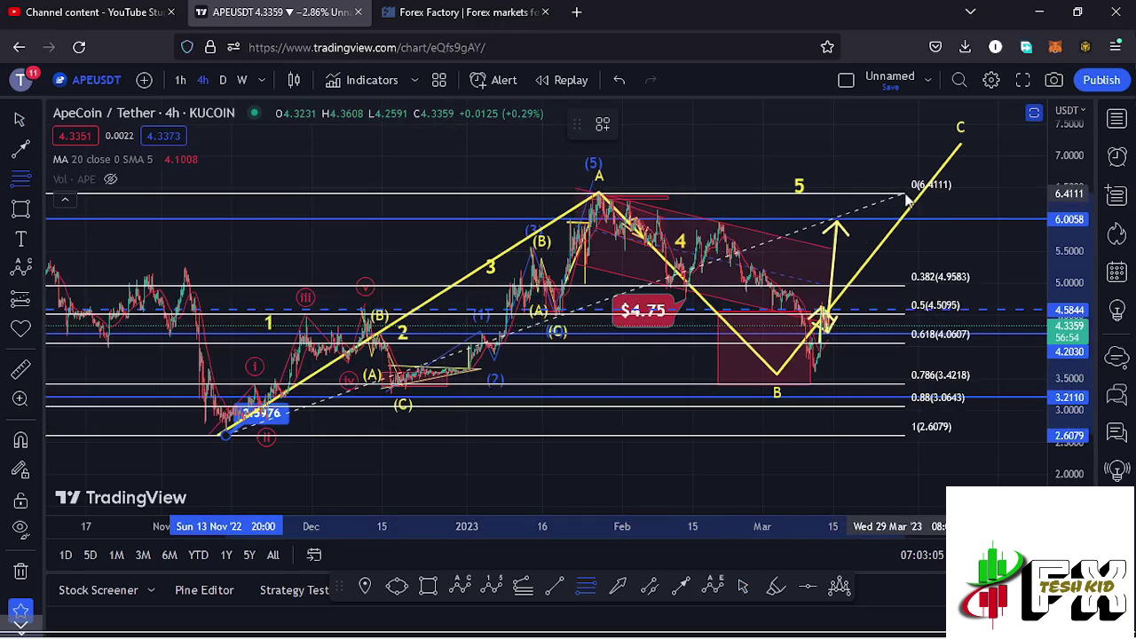
{"action": "left_click", "coordinate": [906, 198]}
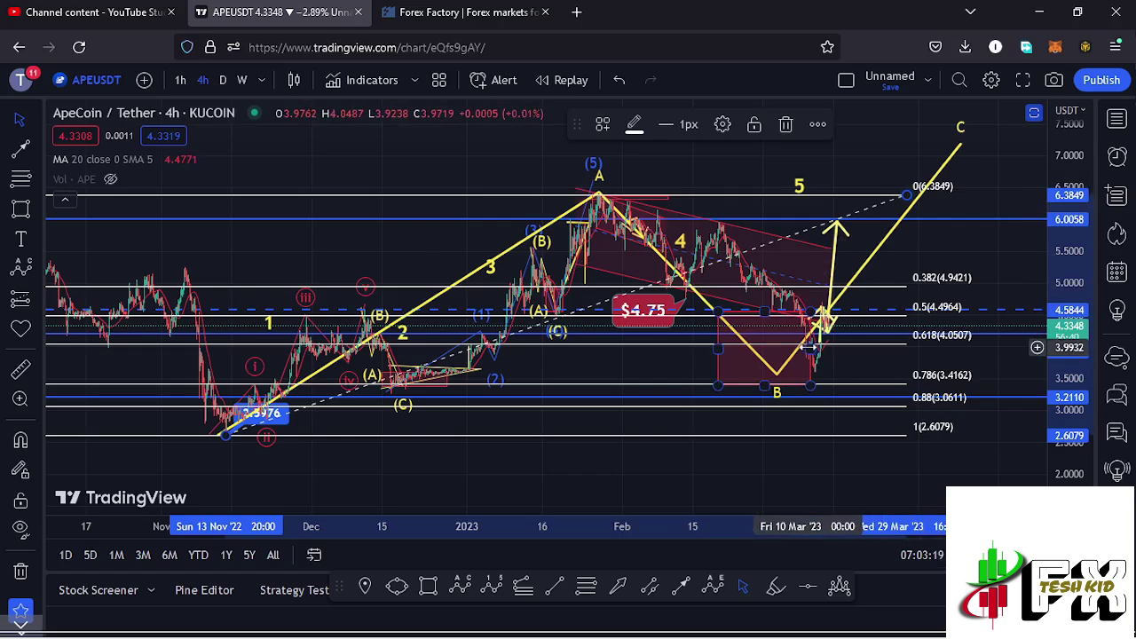
Resize the red rectangle around point B so its right edge extends just past the March low.
{"action": "left_click_drag", "start_coordinate": [810, 349], "coordinate": [755, 351]}
{"action": "scroll", "coordinate": [788, 391], "scroll_direction": "up", "scroll_amount": 2}
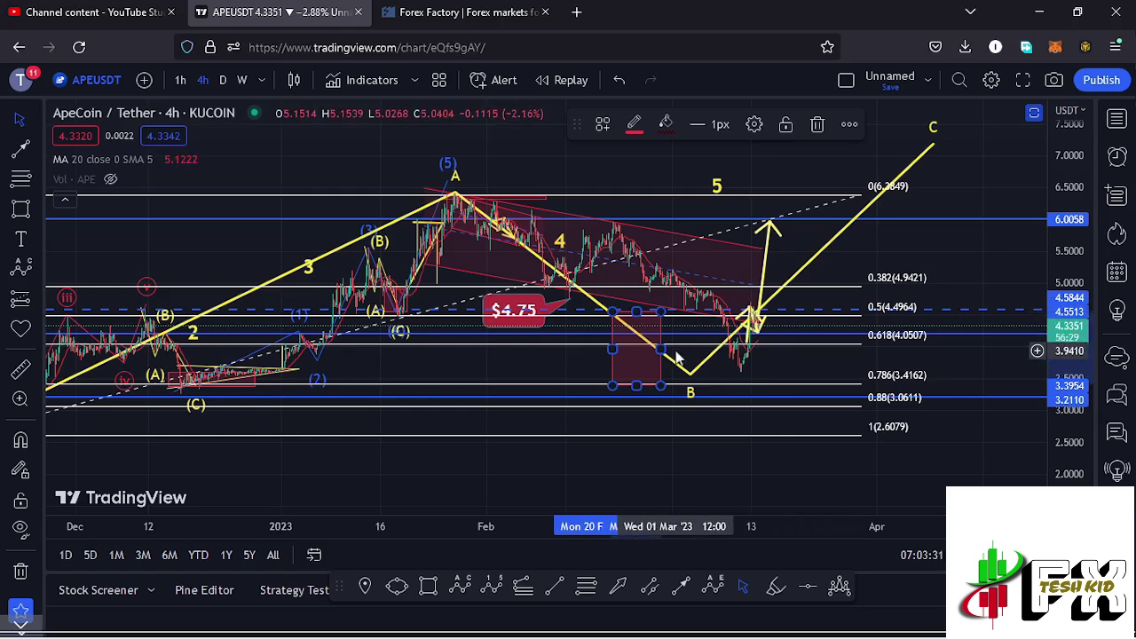
{"action": "left_click_drag", "start_coordinate": [662, 349], "coordinate": [759, 348]}
{"action": "left_click", "coordinate": [884, 233]}
Delete the Fibonacci retracement from the chart.
{"action": "left_click_drag", "start_coordinate": [869, 265], "coordinate": [821, 316]}
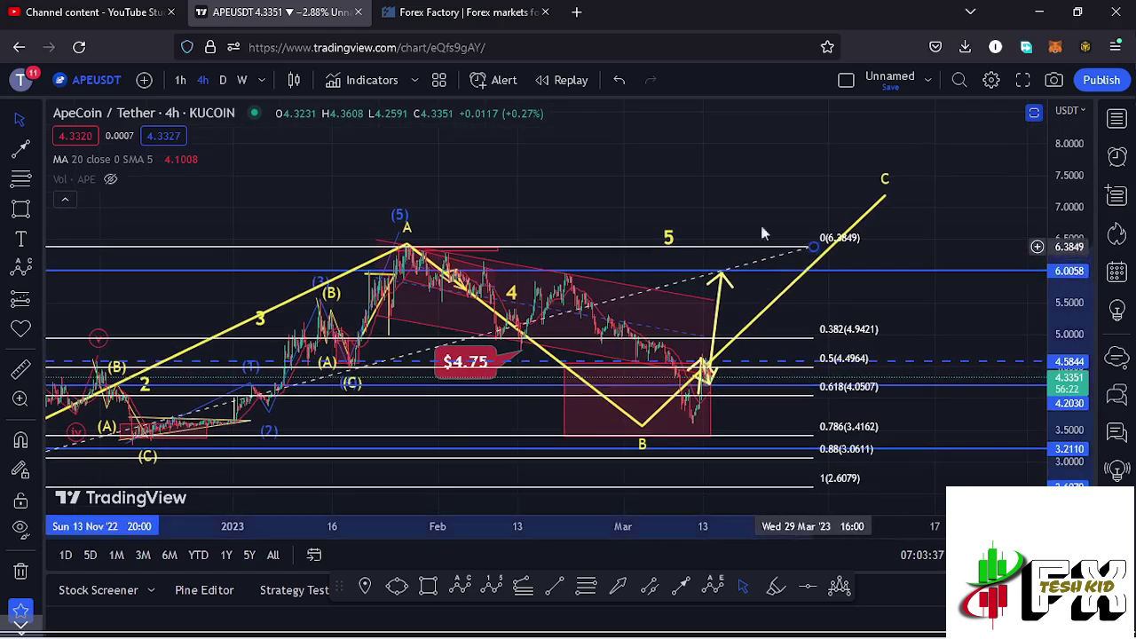
{"action": "left_click", "coordinate": [797, 247]}
{"action": "left_click", "coordinate": [787, 122]}
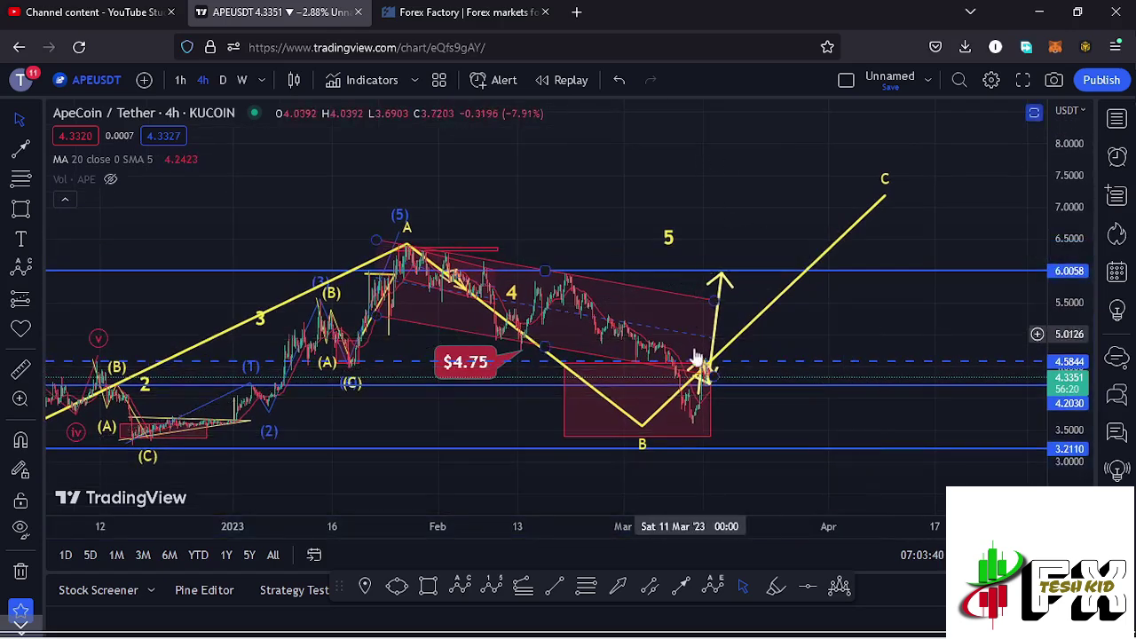
Draw a trend-based Fibonacci extension from the November low at about 2.61 to about 6.41 at A, projected from about 3.60 at B's level.
{"action": "scroll", "coordinate": [887, 411], "scroll_direction": "down", "scroll_amount": 3}
{"action": "left_click_drag", "start_coordinate": [886, 418], "coordinate": [901, 401]}
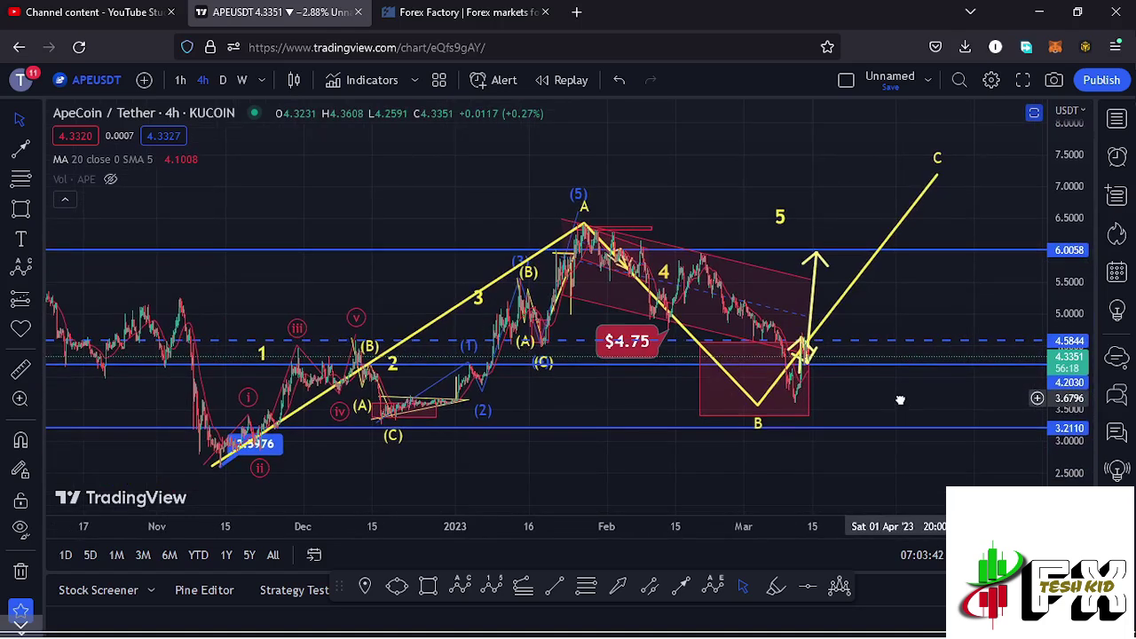
{"action": "left_click", "coordinate": [522, 588]}
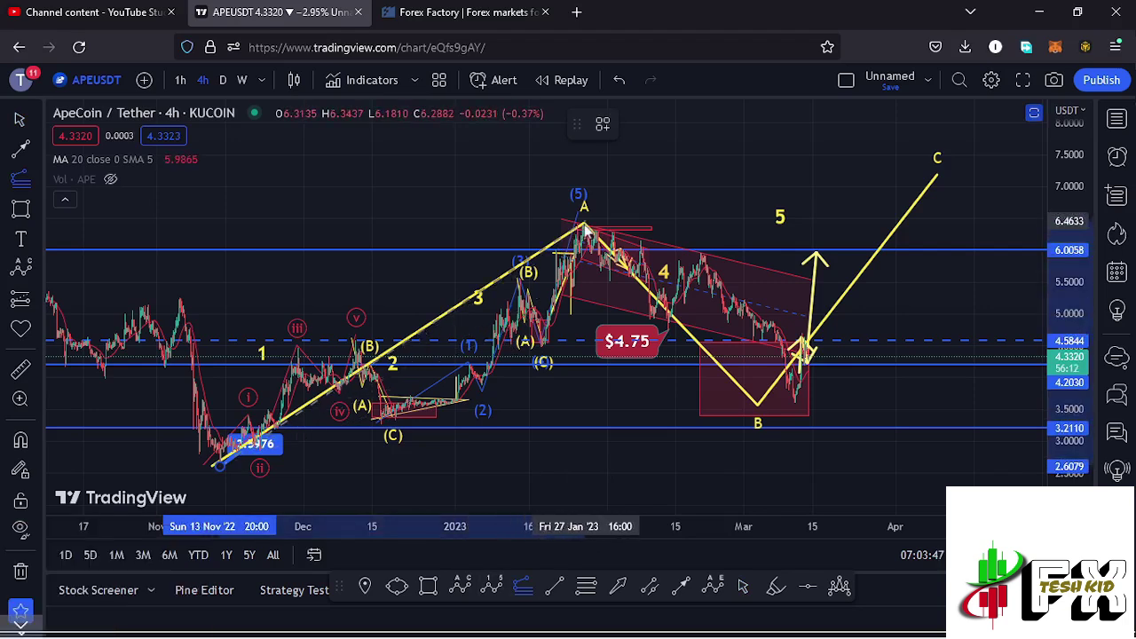
{"action": "left_click", "coordinate": [584, 228]}
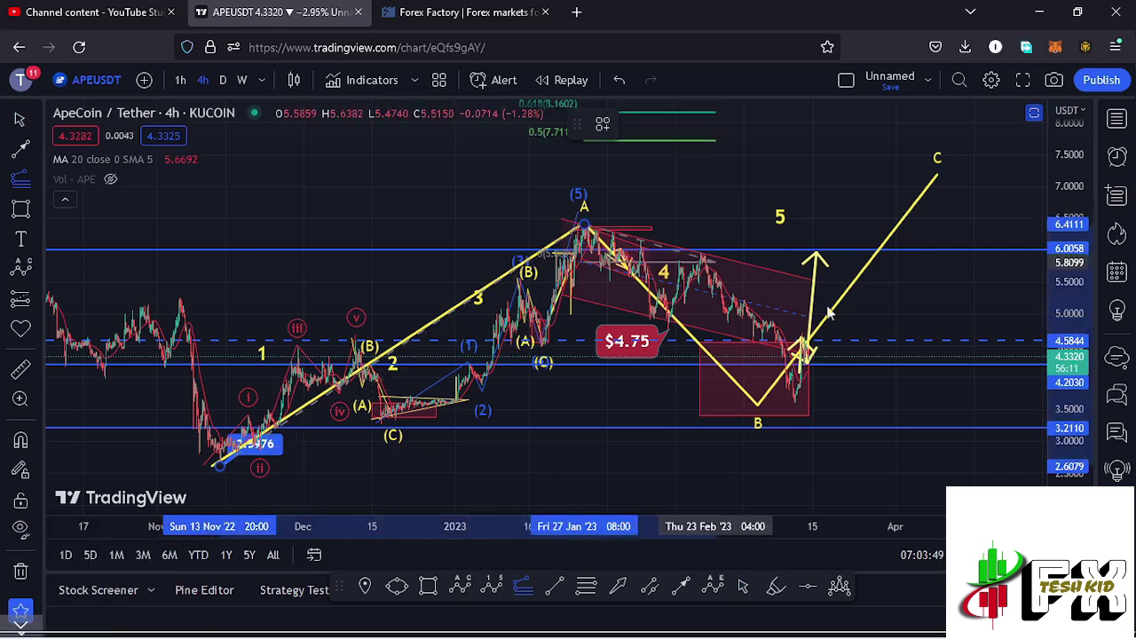
{"action": "left_click", "coordinate": [940, 405]}
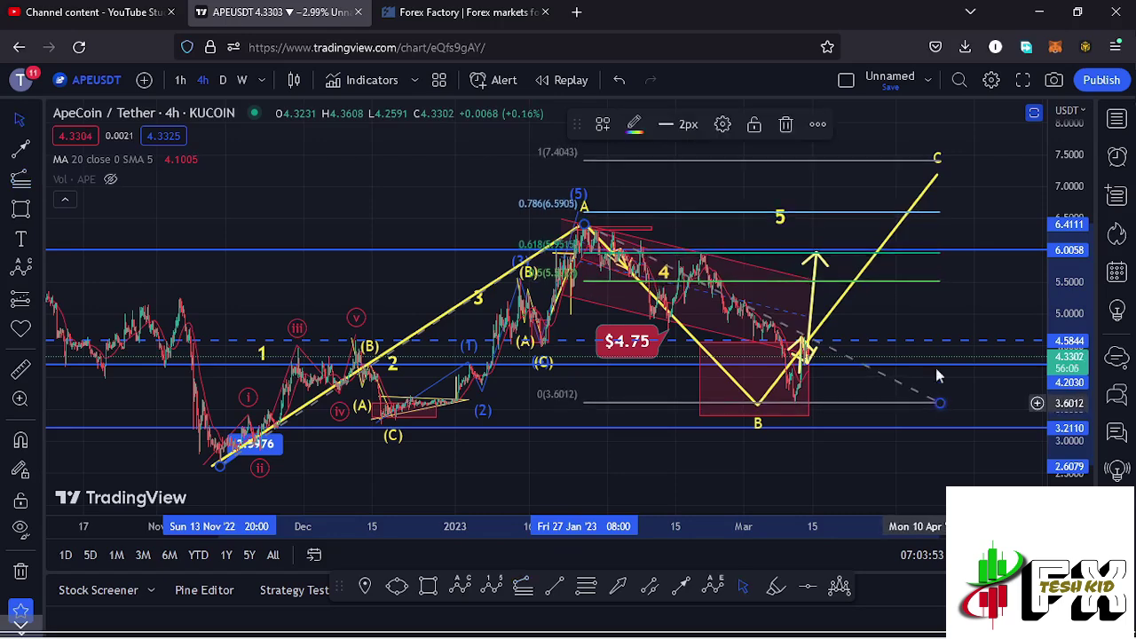
Move point C of the yellow ABC wave up to the 1.618 Fibonacci extension level at about 9.75.
{"action": "left_click_drag", "start_coordinate": [972, 315], "coordinate": [895, 391]}
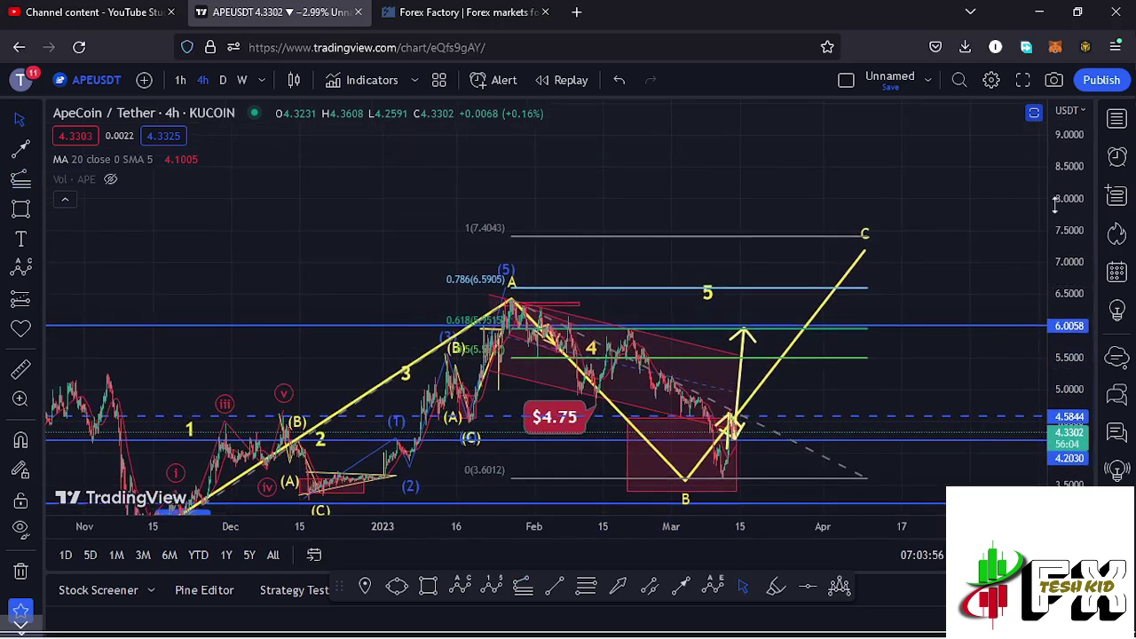
{"action": "scroll", "coordinate": [1069, 236], "scroll_direction": "down", "scroll_amount": 3}
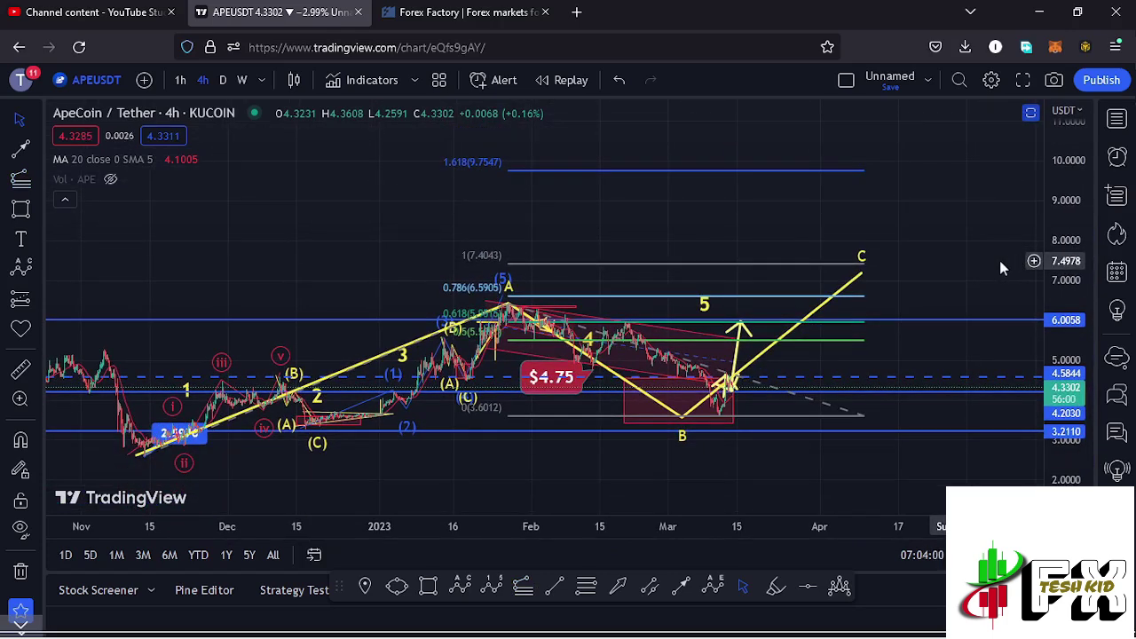
{"action": "left_click_drag", "start_coordinate": [862, 270], "coordinate": [839, 173]}
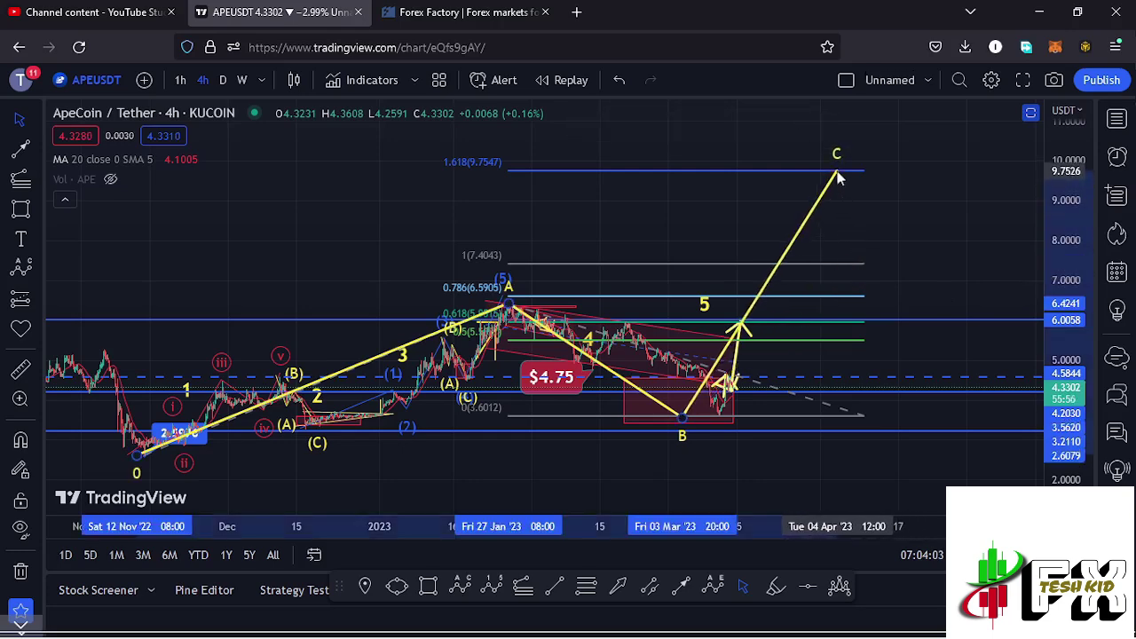
Delete the trend-based Fibonacci extension from the chart.
{"action": "scroll", "coordinate": [826, 305], "scroll_direction": "up", "scroll_amount": 2}
{"action": "scroll", "coordinate": [826, 304], "scroll_direction": "up", "scroll_amount": 2}
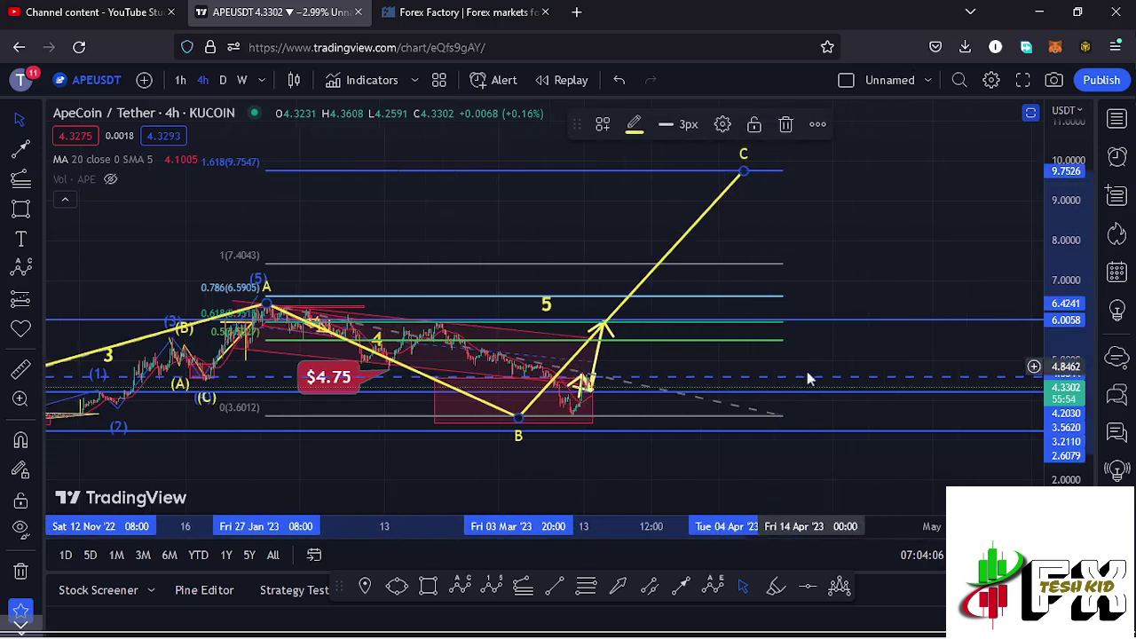
{"action": "left_click", "coordinate": [781, 417]}
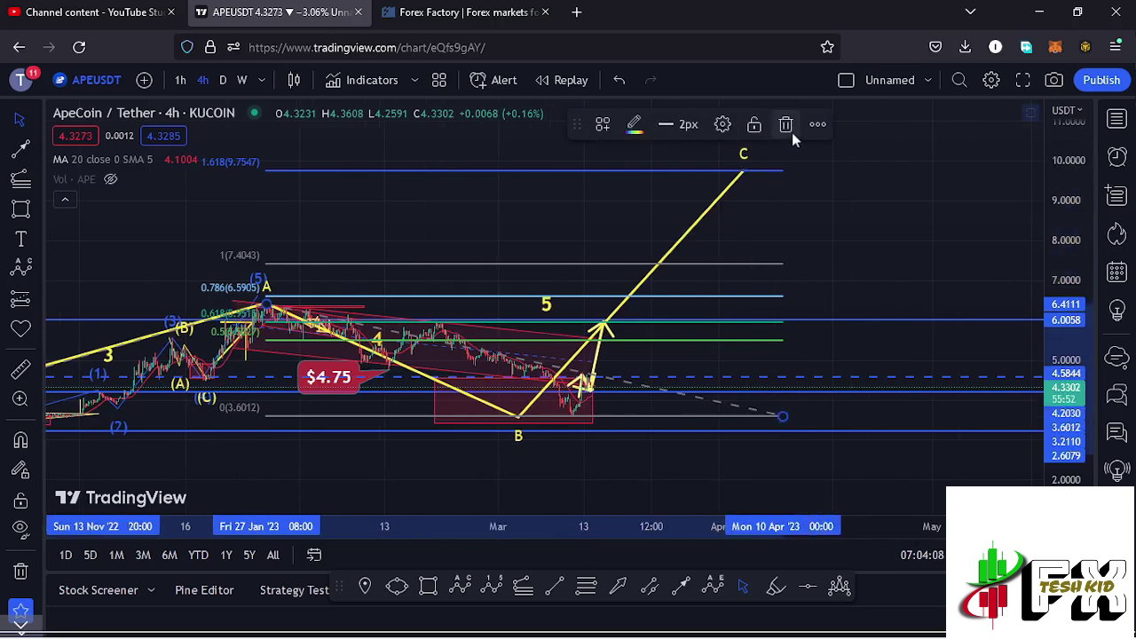
{"action": "left_click", "coordinate": [786, 126]}
{"action": "scroll", "coordinate": [890, 277], "scroll_direction": "up", "scroll_amount": 3}
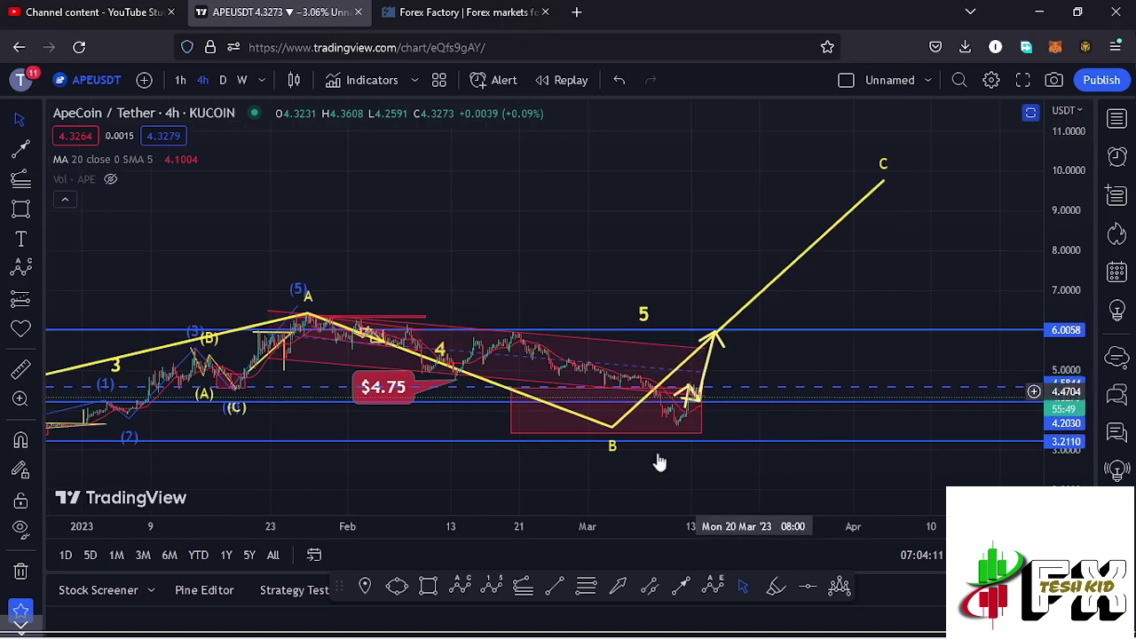
Draw a five-wave Elliott impulse from B at about 3.64 through about 6.33, 5.31, 7.81 and 6.70 to about 9.96, alongside leg C.
{"action": "left_click", "coordinate": [492, 586]}
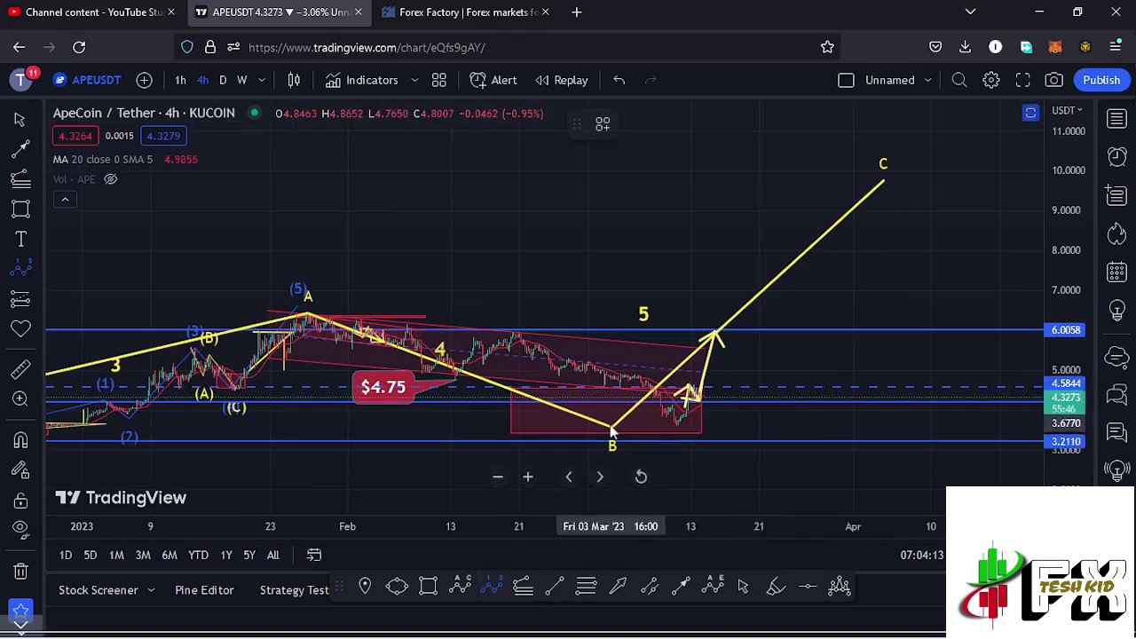
{"action": "left_click", "coordinate": [610, 425]}
{"action": "left_click", "coordinate": [624, 317]}
{"action": "left_click", "coordinate": [664, 357]}
{"action": "left_click", "coordinate": [686, 258]}
{"action": "left_click", "coordinate": [737, 302]}
{"action": "left_click", "coordinate": [840, 173]}
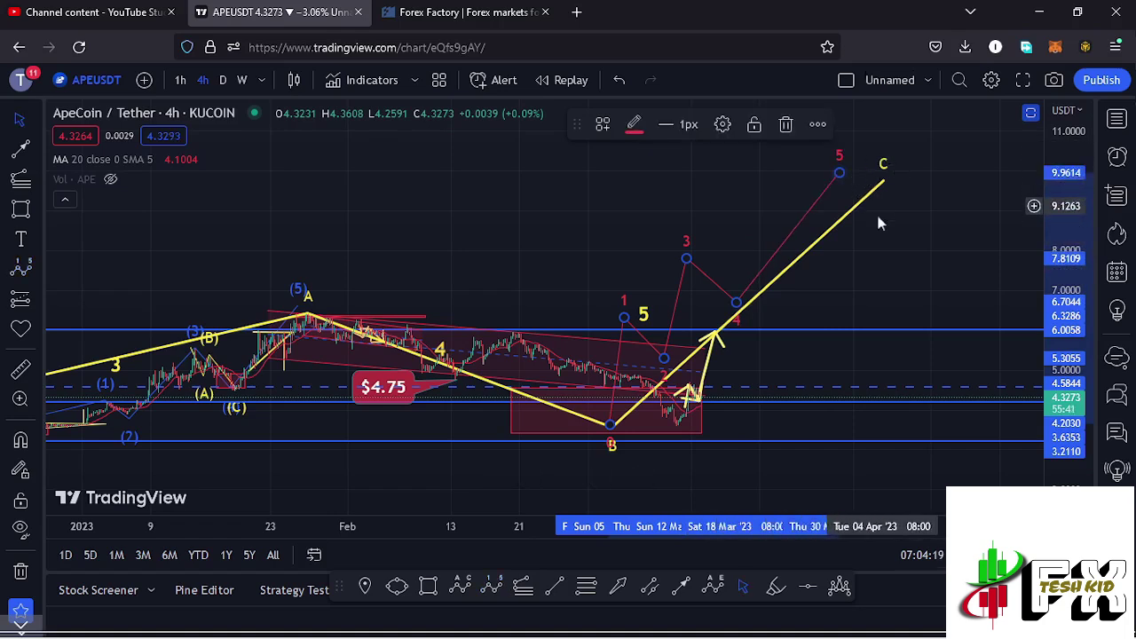
Shorten the red rectangle around point B so its right edge ends at about 9 March, before the March low.
{"action": "left_click", "coordinate": [829, 318]}
{"action": "left_click_drag", "start_coordinate": [830, 318], "coordinate": [833, 285]}
{"action": "left_click_drag", "start_coordinate": [1057, 417], "coordinate": [1055, 221]}
{"action": "scroll", "coordinate": [893, 391], "scroll_direction": "up", "scroll_amount": 8}
{"action": "scroll", "coordinate": [556, 397], "scroll_direction": "up", "scroll_amount": 3}
{"action": "left_click_drag", "start_coordinate": [335, 406], "coordinate": [910, 413]}
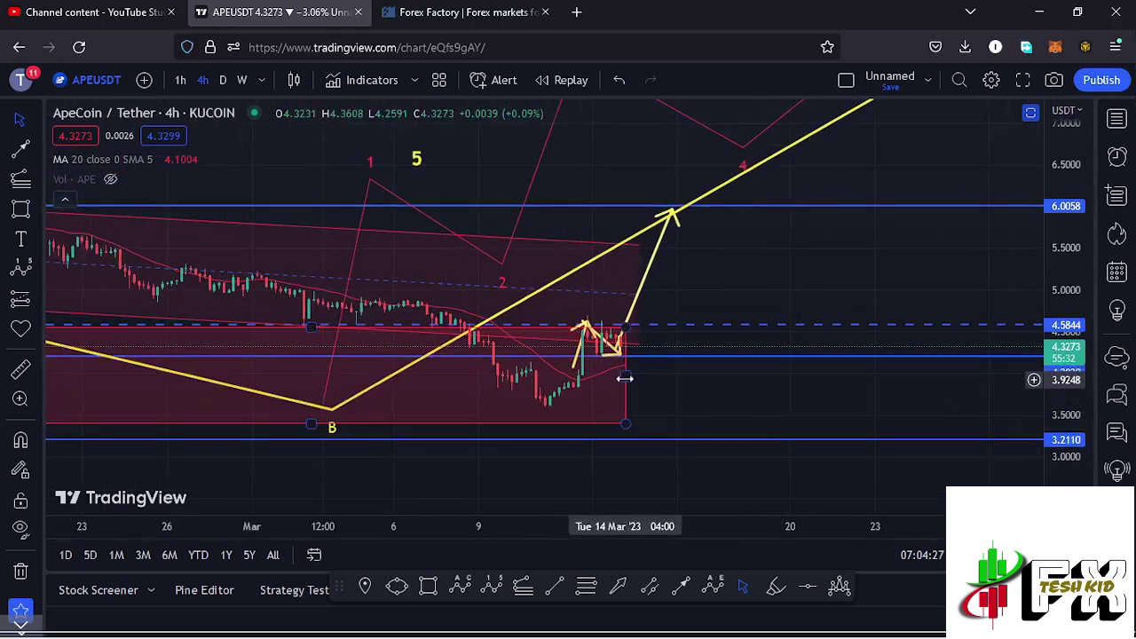
{"action": "mouse_move", "coordinate": [624, 382]}
{"action": "left_mouse_down"}
{"action": "mouse_move", "coordinate": [494, 392]}
{"action": "mouse_move", "coordinate": [691, 400]}
{"action": "left_mouse_up"}
{"action": "scroll", "coordinate": [495, 418], "scroll_direction": "up", "scroll_amount": 3}
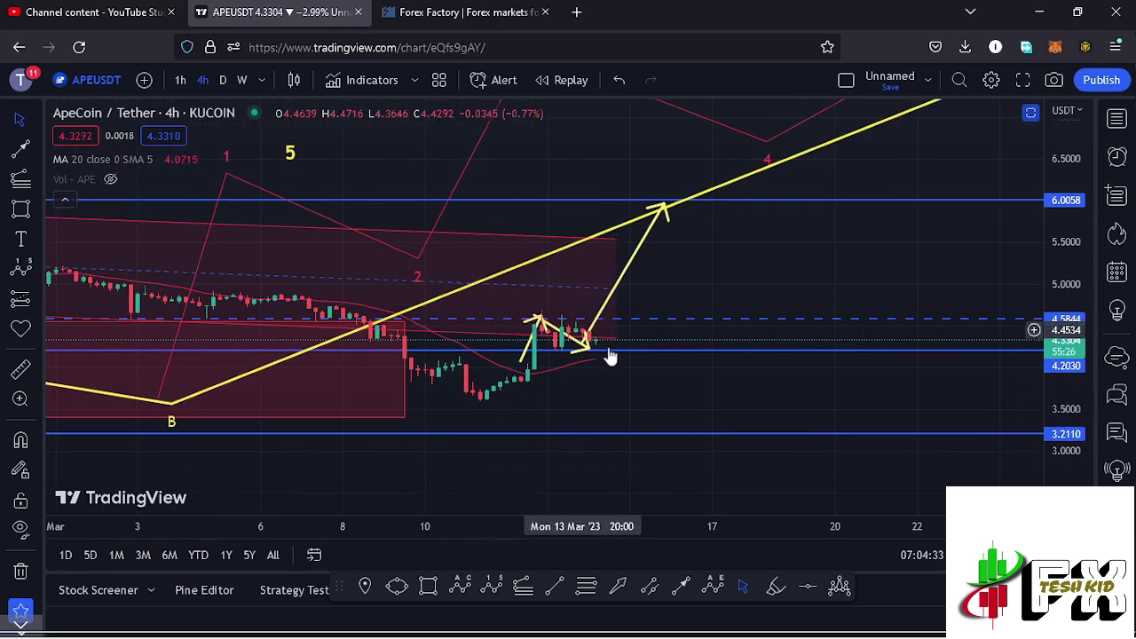
{"action": "left_click_drag", "start_coordinate": [756, 266], "coordinate": [693, 349]}
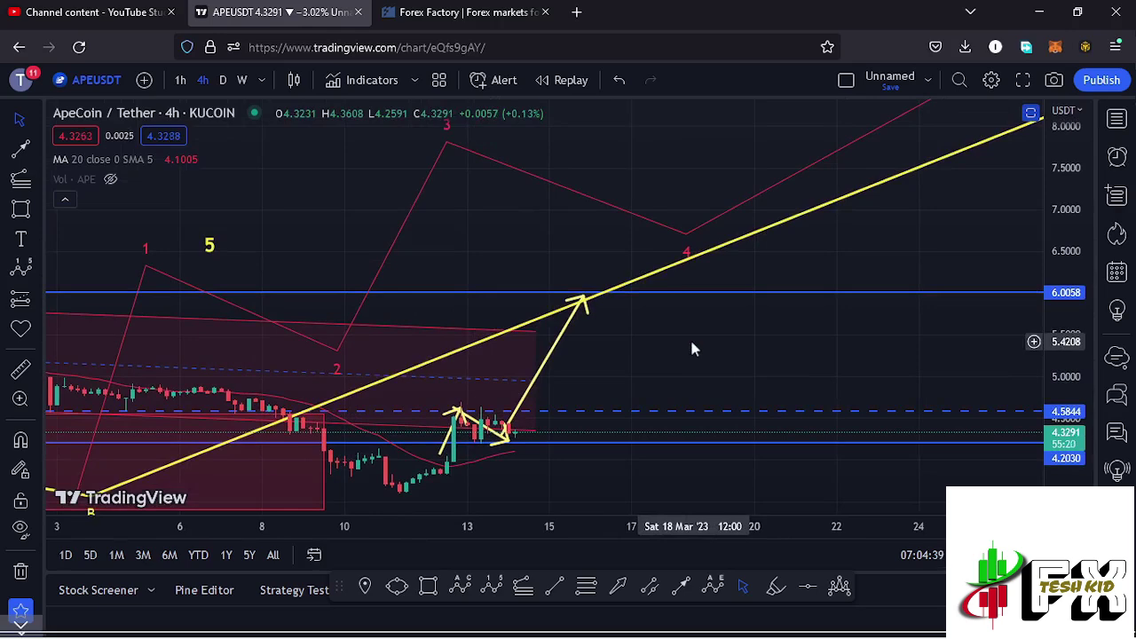
{"action": "left_click_drag", "start_coordinate": [637, 380], "coordinate": [705, 353]}
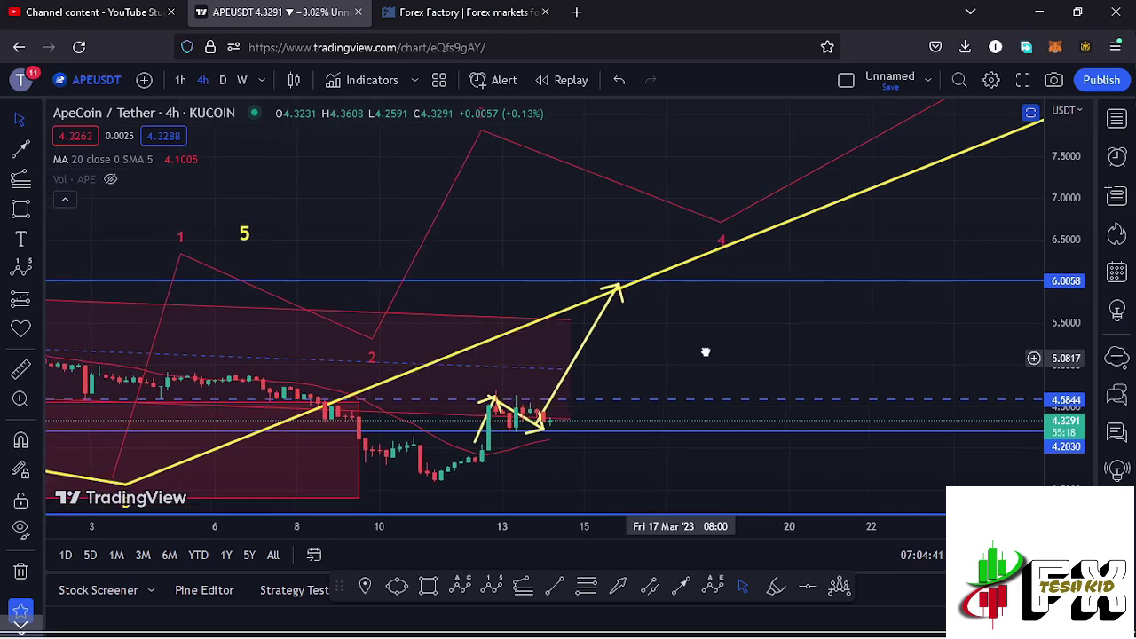
{"action": "mouse_move", "coordinate": [636, 451]}
{"action": "left_click_drag", "start_coordinate": [647, 462], "coordinate": [660, 451]}
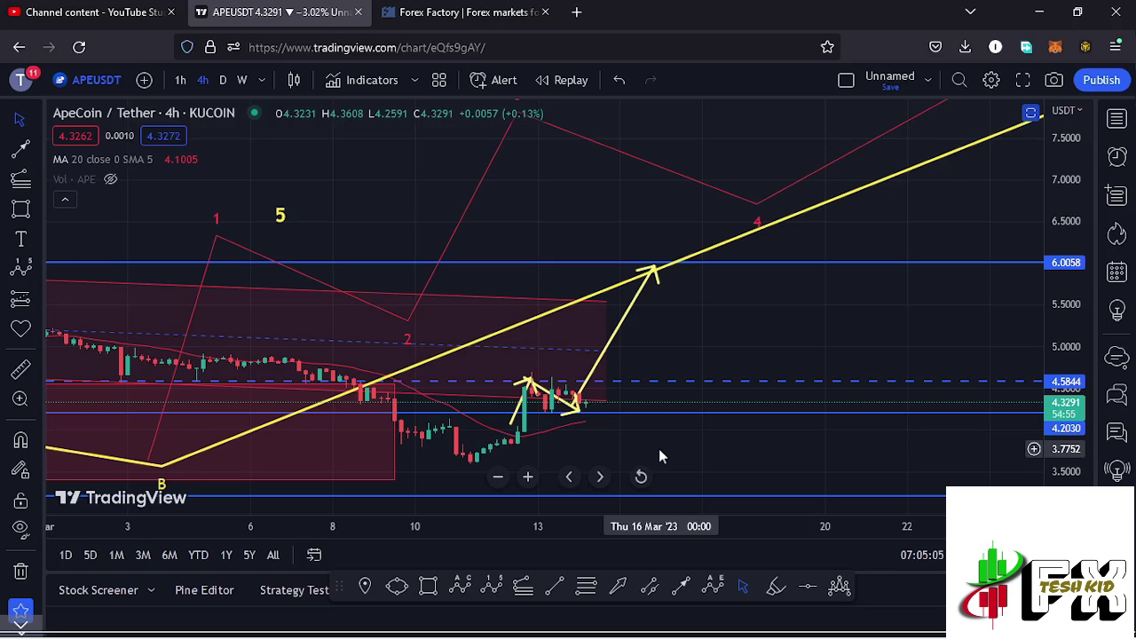
Bring back the indicator panes, examine the RSI against its moving average at full size, and restore the combined chart view.
{"action": "double_click", "coordinate": [726, 340]}
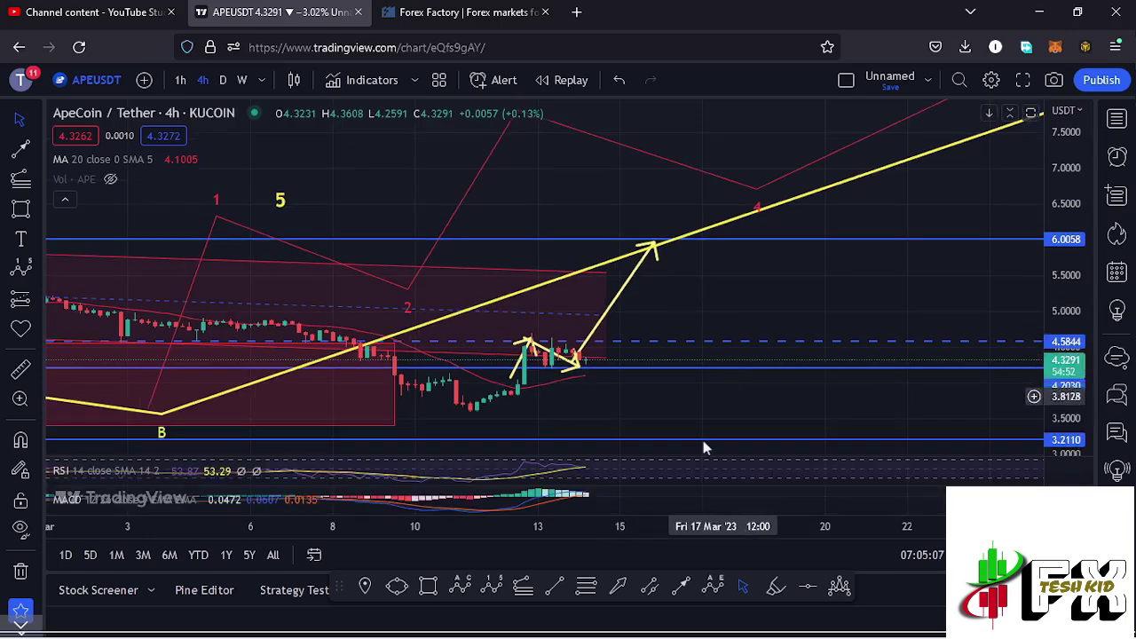
{"action": "double_click", "coordinate": [998, 478]}
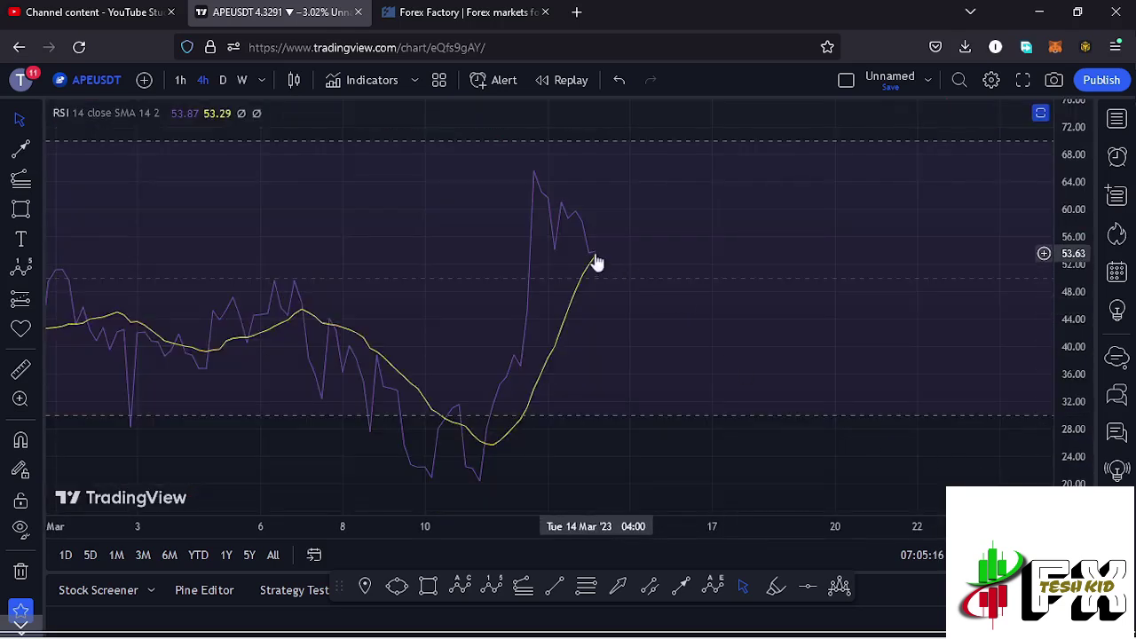
{"action": "left_click", "coordinate": [1041, 115]}
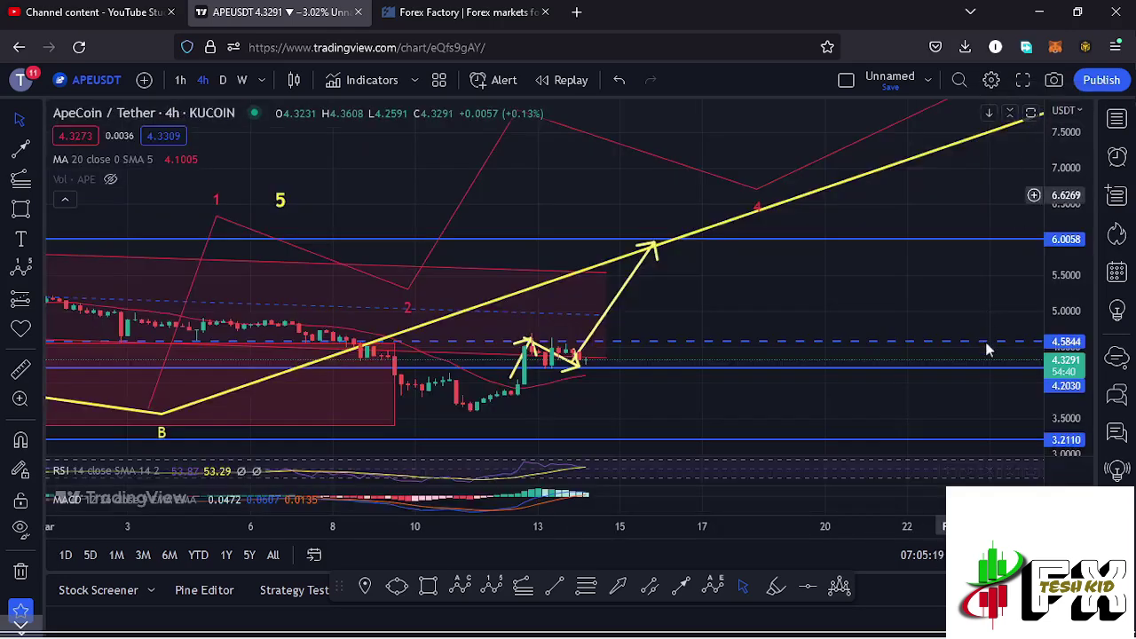
Maximise the MACD pane and examine its histogram and signal lines around 13 to 14 March.
{"action": "left_click", "coordinate": [1031, 498]}
{"action": "scroll", "coordinate": [345, 344], "scroll_direction": "up", "scroll_amount": 3}
{"action": "left_click_drag", "start_coordinate": [448, 347], "coordinate": [728, 368]}
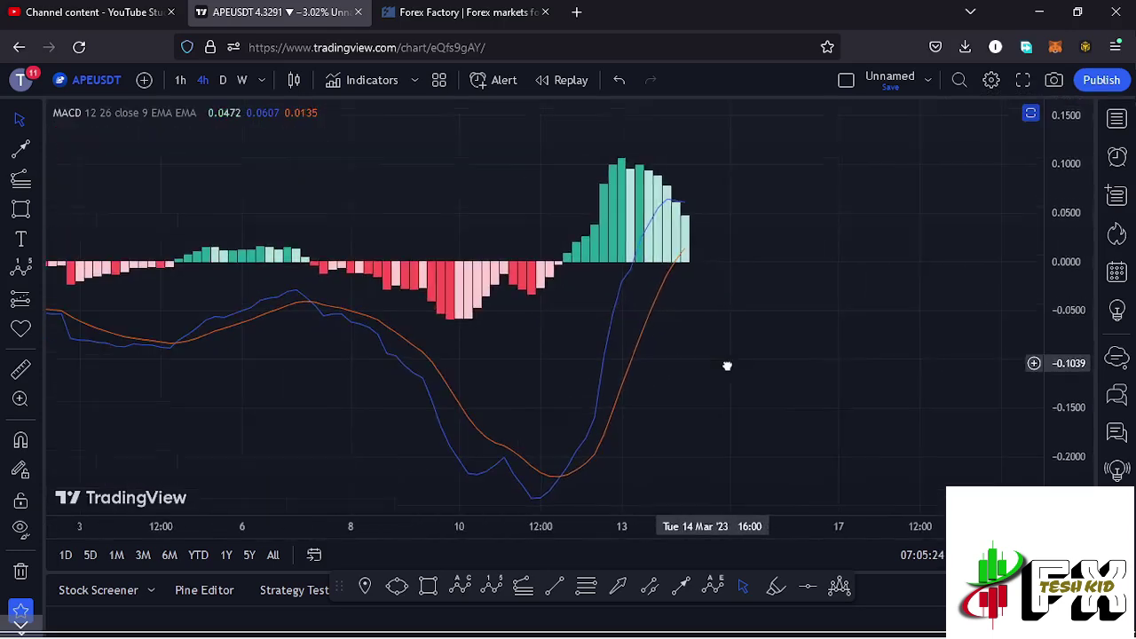
{"action": "scroll", "coordinate": [724, 373], "scroll_direction": "up", "scroll_amount": 2}
{"action": "left_click_drag", "start_coordinate": [568, 367], "coordinate": [731, 371]}
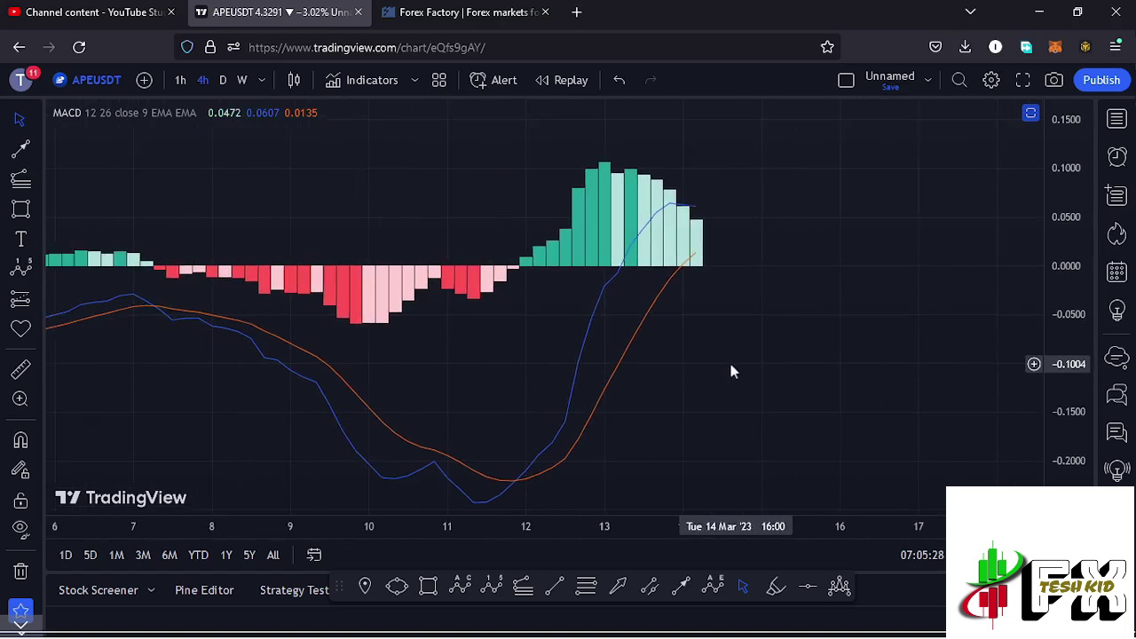